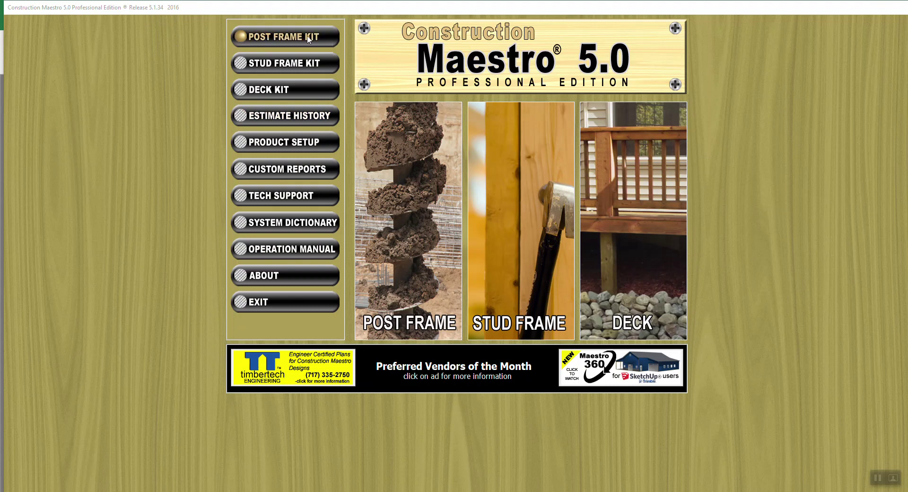
- Open the lumber product setup and look through its laminated columns, pre-cut stringers, wooden post caps and prefab railing sections before returning to Lumber
left_click(285, 144)
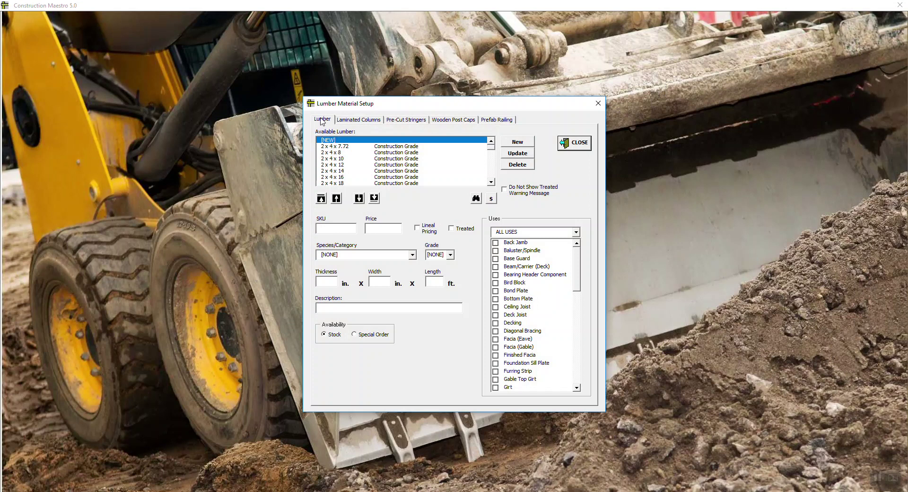
left_click(363, 121)
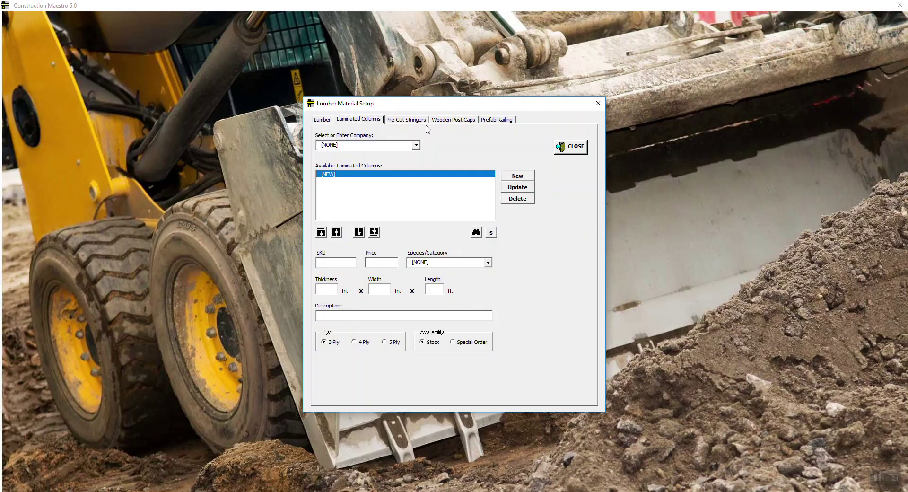
left_click(403, 124)
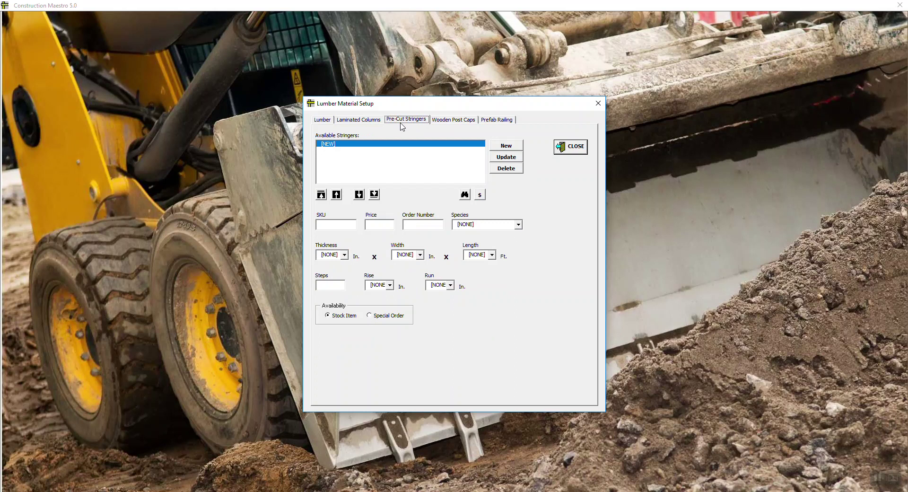
left_click(460, 123)
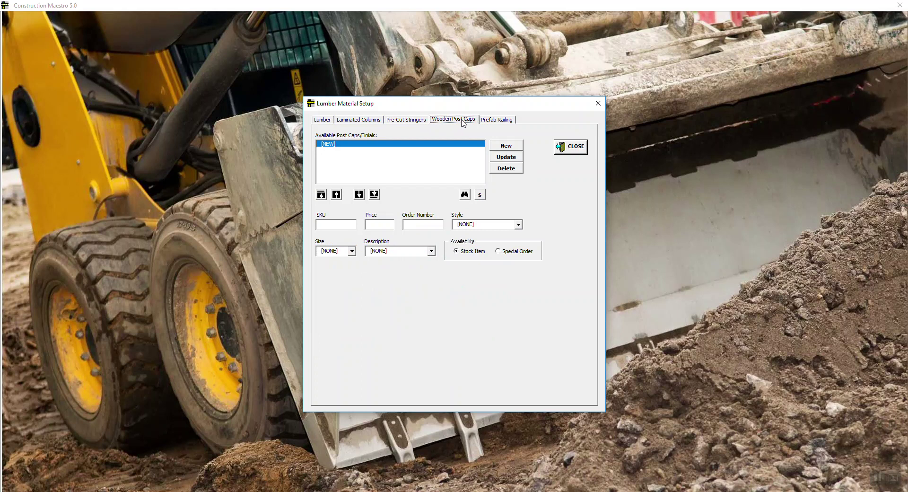
left_click(506, 122)
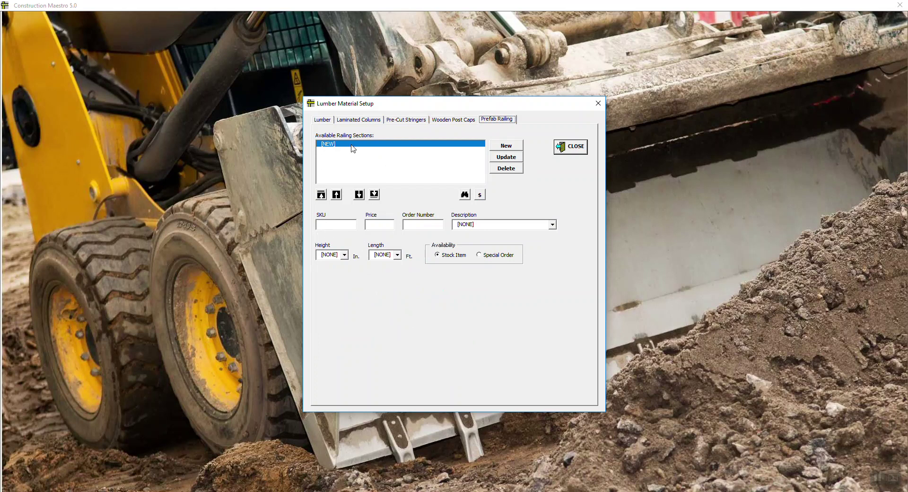
left_click(323, 121)
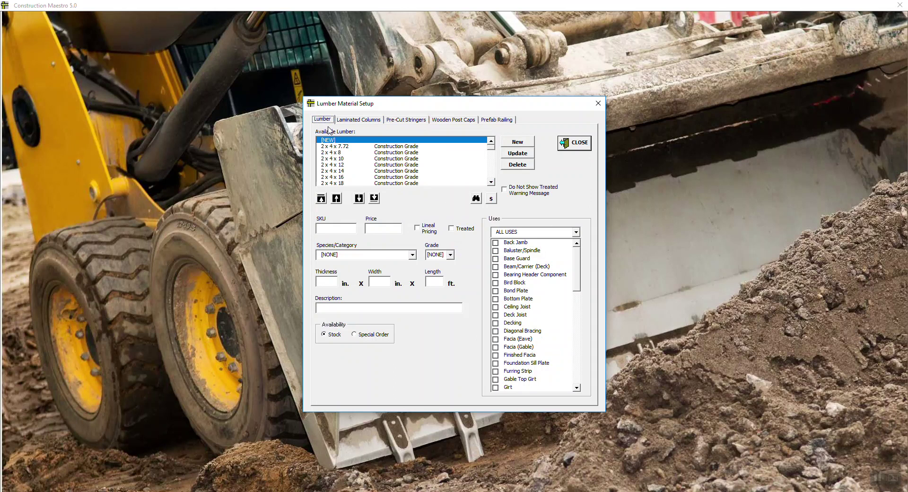
- Update the 2 x 4 x 7.72 lumber item with SKU 24PC and price 2.39, and check its assigned uses
left_click(339, 147)
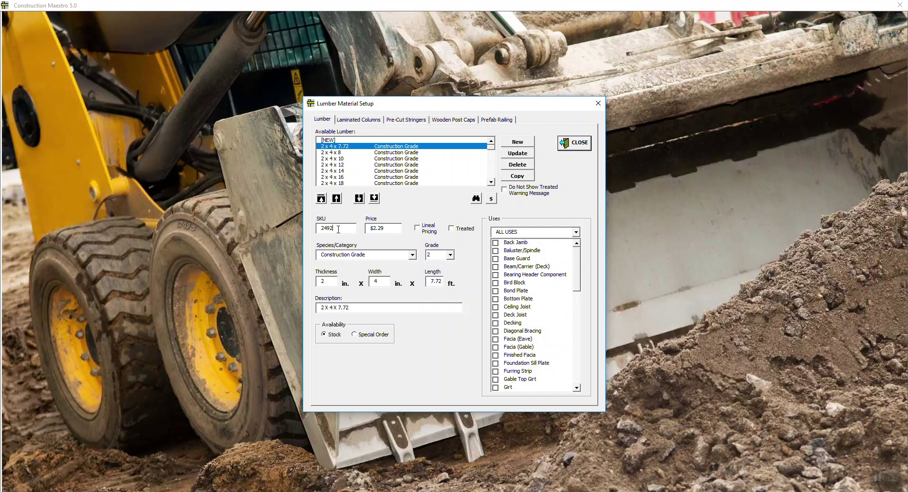
key("BackSpace")
key("BackSpace")
left_click(520, 154)
left_click_drag(387, 230, 366, 233)
type("2.39")
left_click(518, 155)
left_click_drag(578, 260, 580, 332)
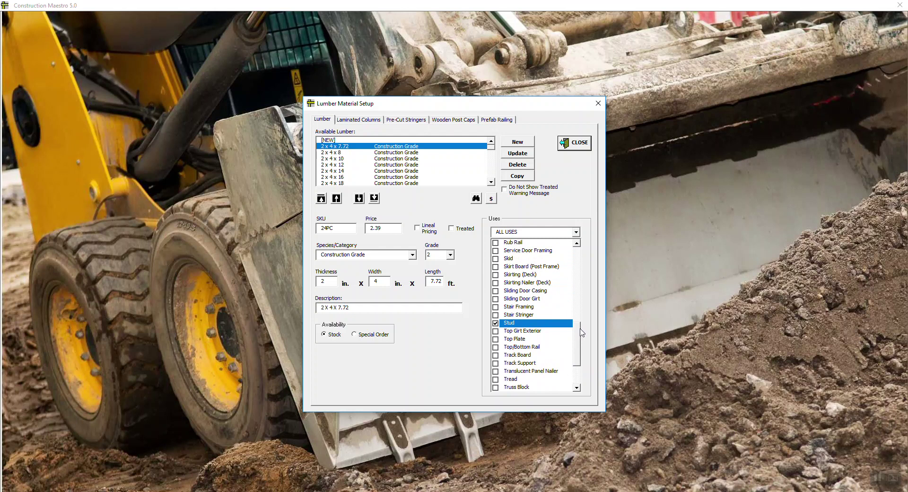
scroll(579, 331, "up", 15)
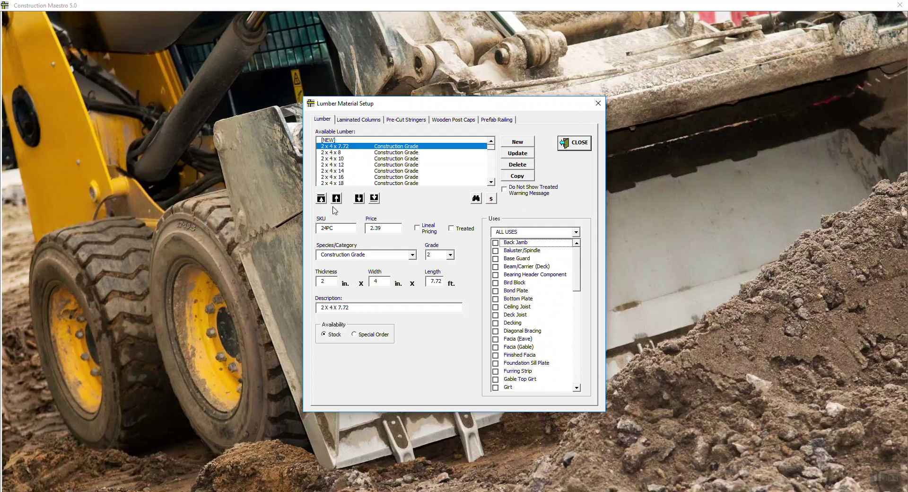
- Update the 2 x 4 x 8 construction grade lumber price to 2.89 and close the lumber setup
left_click(343, 152)
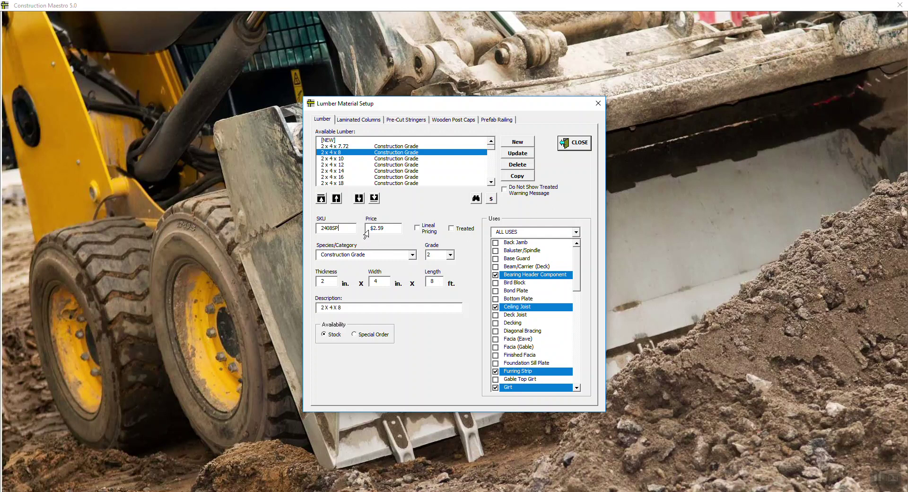
left_click(339, 231)
key("Tab")
type("2.89")
left_click(526, 158)
left_click(574, 144)
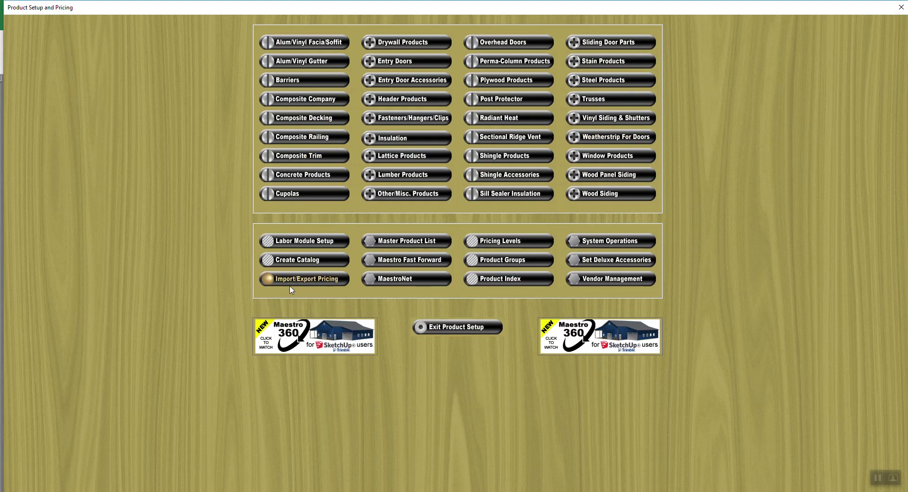
- Exit product setup and Construction Maestro, and close the WS_FTP window to reach the desktop
left_click(444, 326)
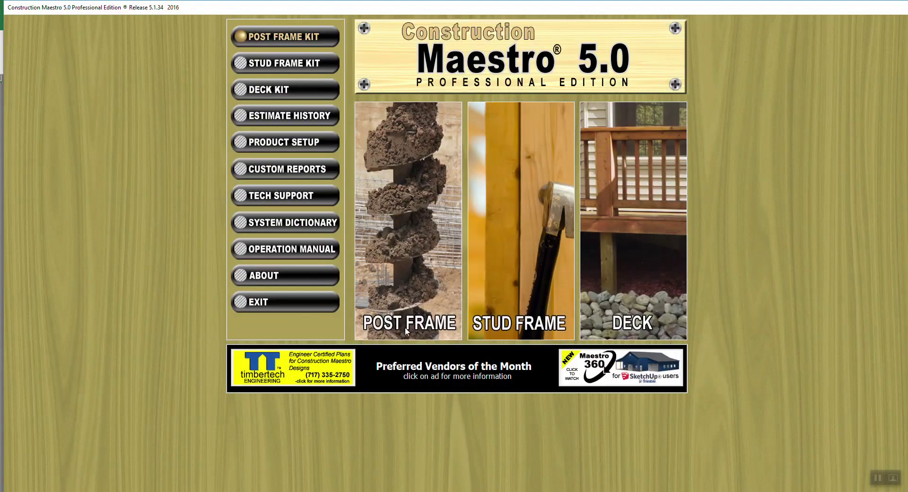
left_click(311, 304)
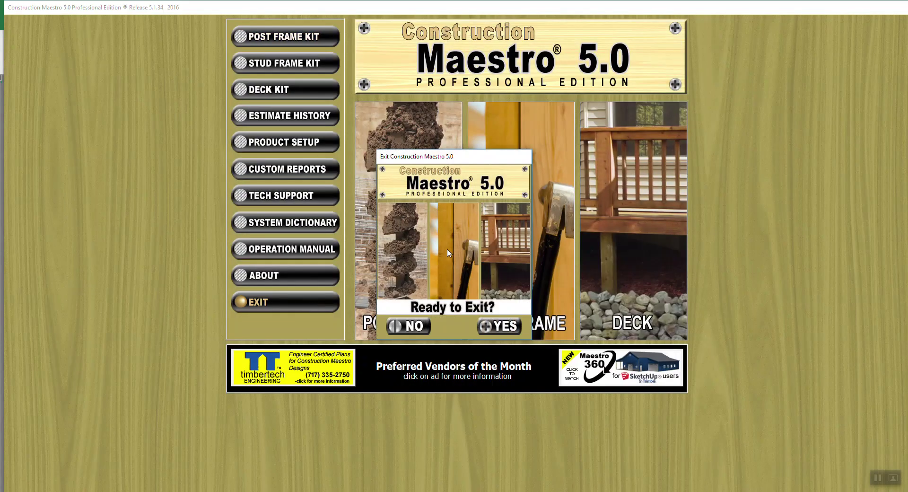
left_click(507, 326)
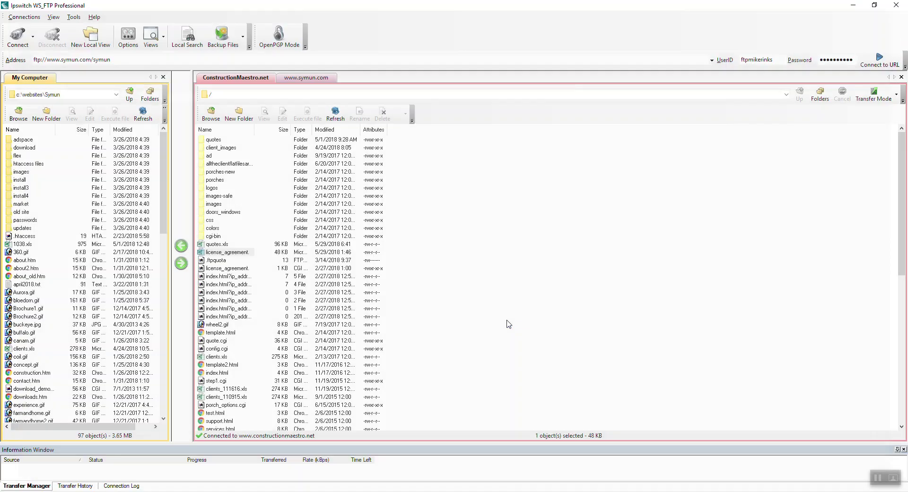
left_click(897, 5)
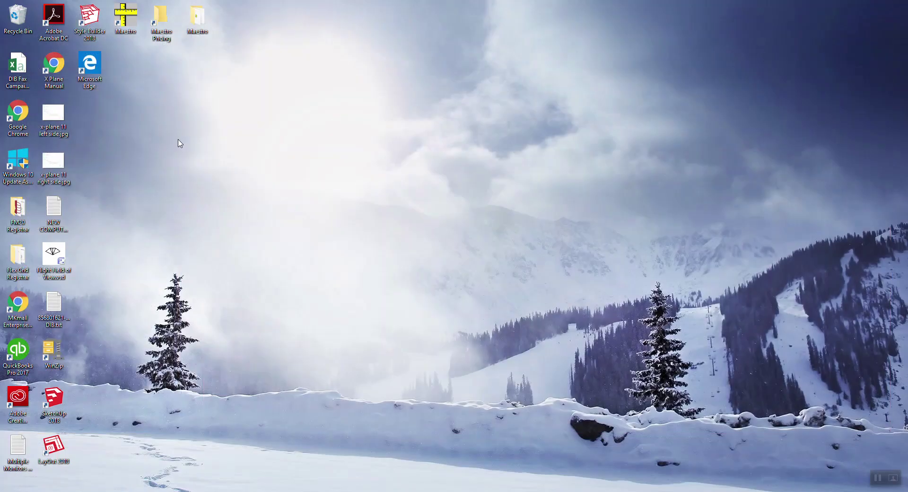
- Open the Maestro utilities folder on the desktop and place it in a smaller window beside the desktop shortcuts
double_click(198, 21)
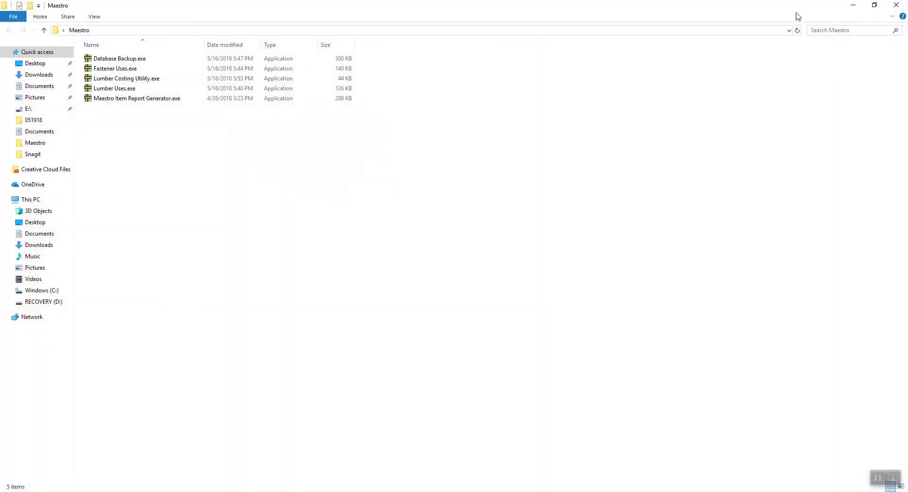
left_click(875, 5)
left_click_drag(495, 199, 535, 55)
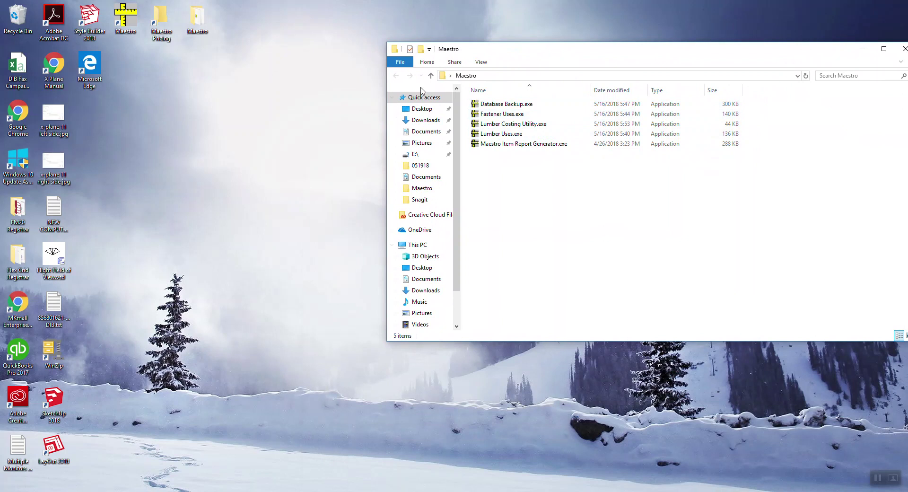
- Open the file location of the Maestro desktop shortcut from its properties and go into the Subsystem folder
double_click(121, 28)
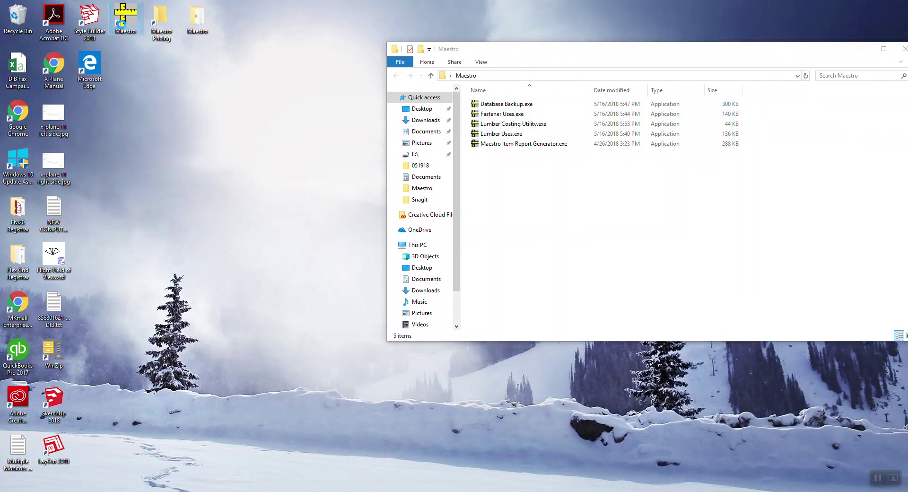
right_click(124, 28)
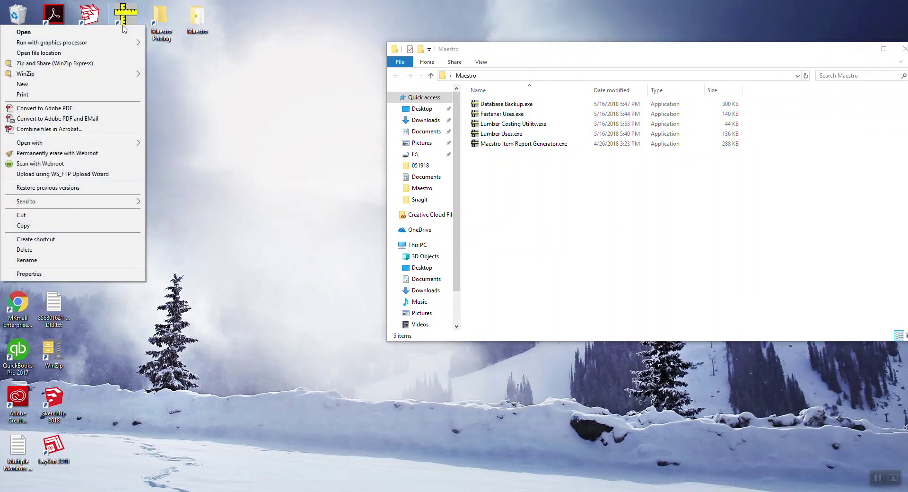
left_click(46, 273)
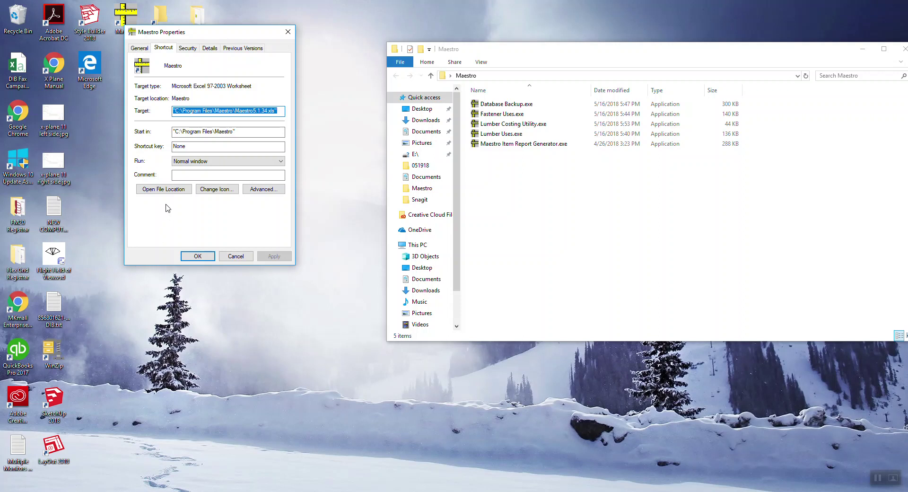
left_click(176, 190)
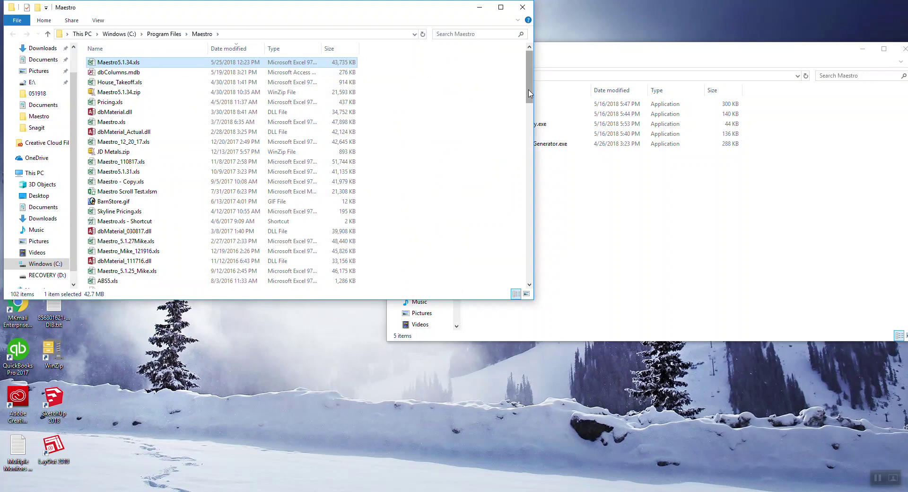
left_click_drag(531, 94, 531, 147)
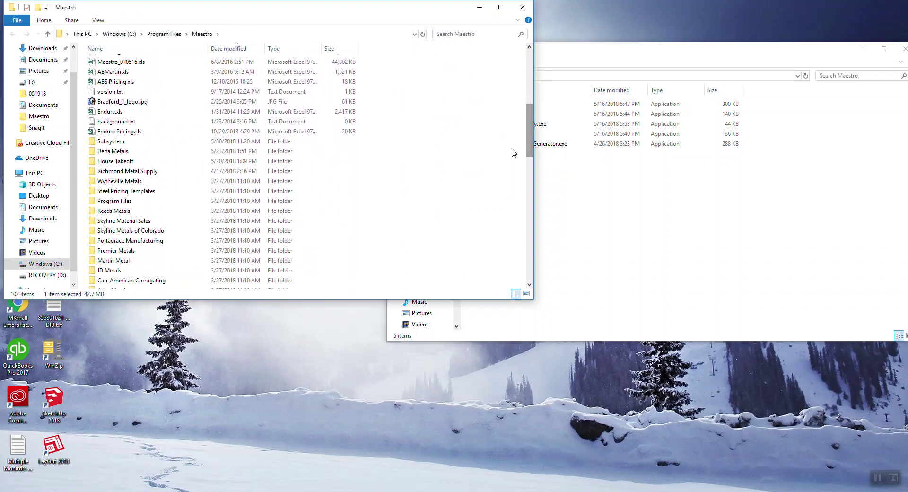
double_click(112, 141)
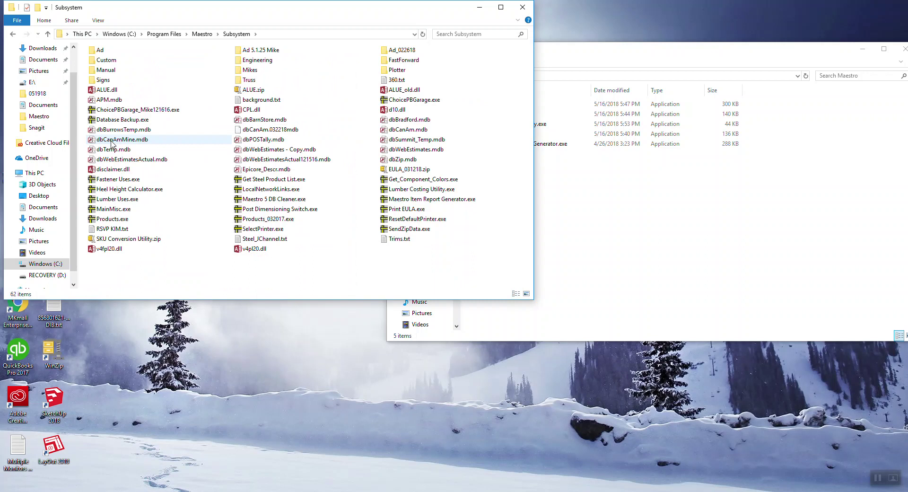
- Locate Database Backup.exe, Fastener Uses.exe, Lumber Uses.exe and Maestro Item Report Generator.exe in the Subsystem folder
left_click(114, 121)
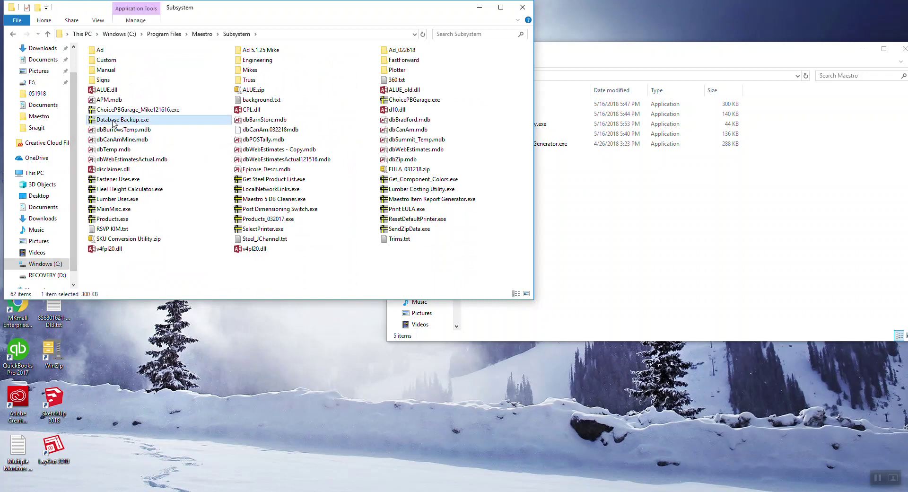
left_click(126, 182)
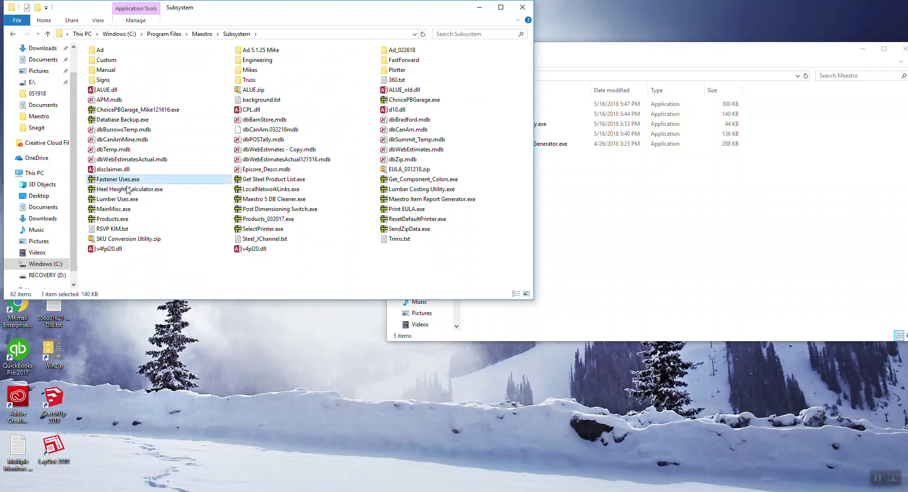
left_click(132, 201)
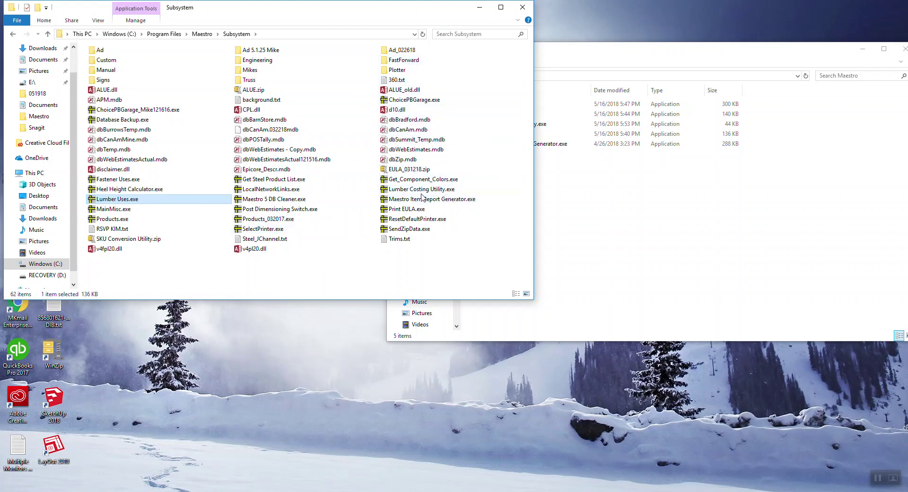
mouse_move(449, 192)
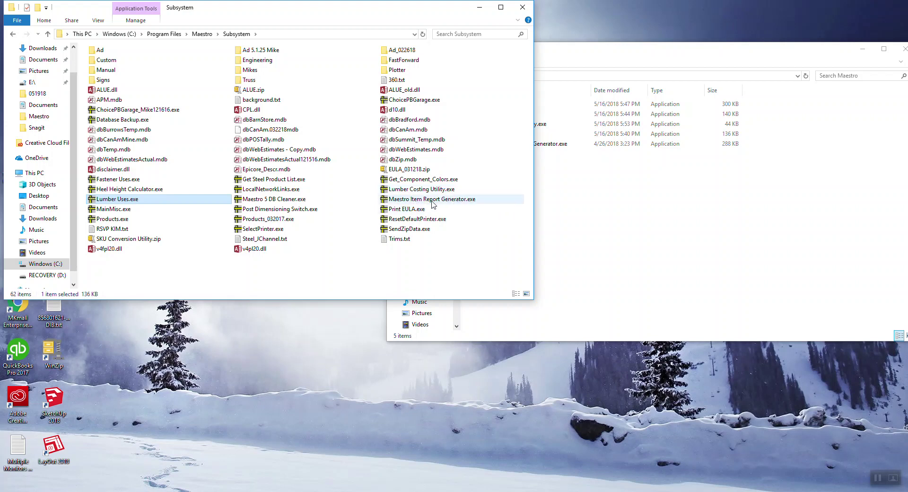
left_click(416, 199)
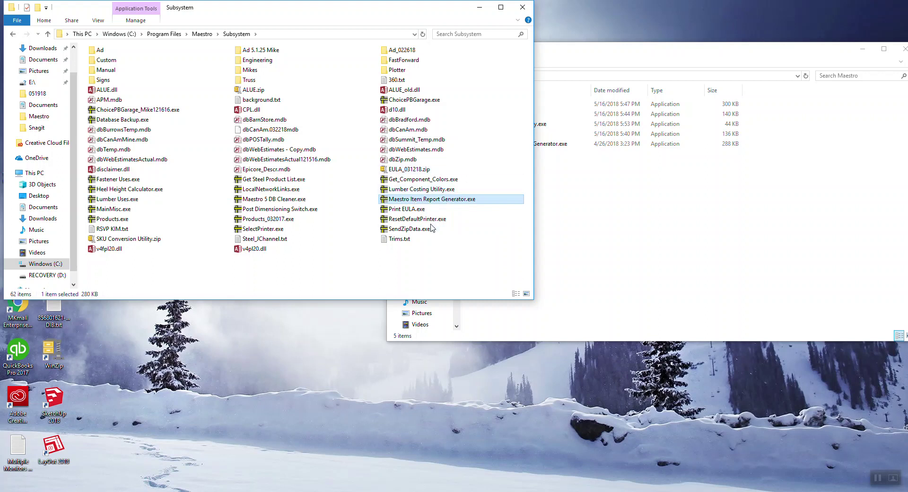
- Copy Maestro Item Report Generator.exe from the Subsystem folder to the desktop
double_click(386, 202)
right_click(385, 202)
left_click(276, 374)
right_click(261, 356)
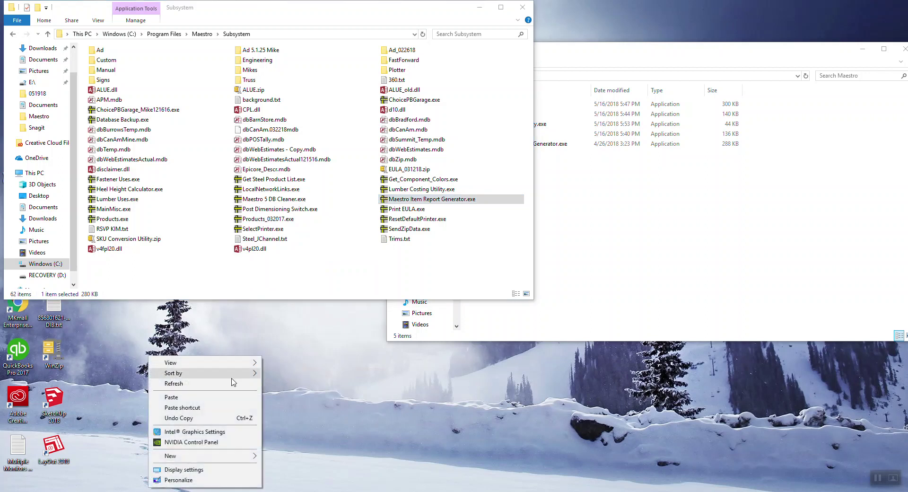
left_click(174, 398)
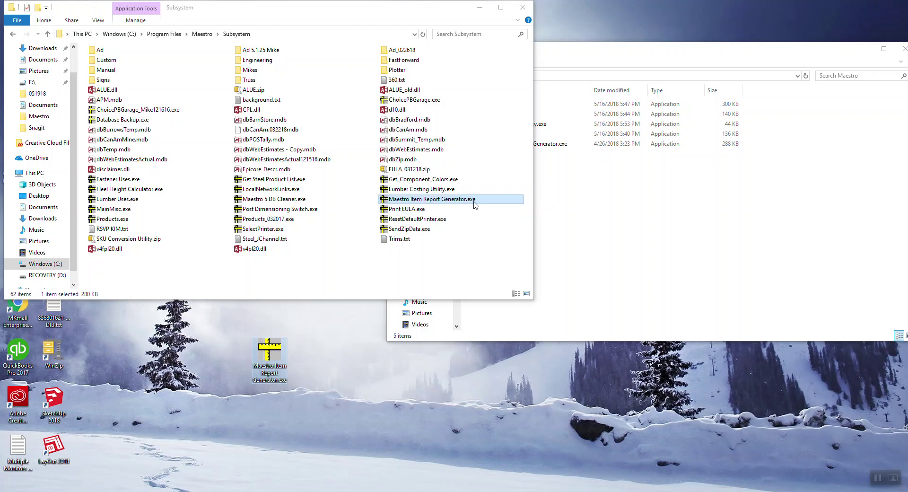
- Close the Subsystem folder and the shortcut properties, and delete the Maestro Item Report Generator.exe copy from the desktop
left_click(523, 7)
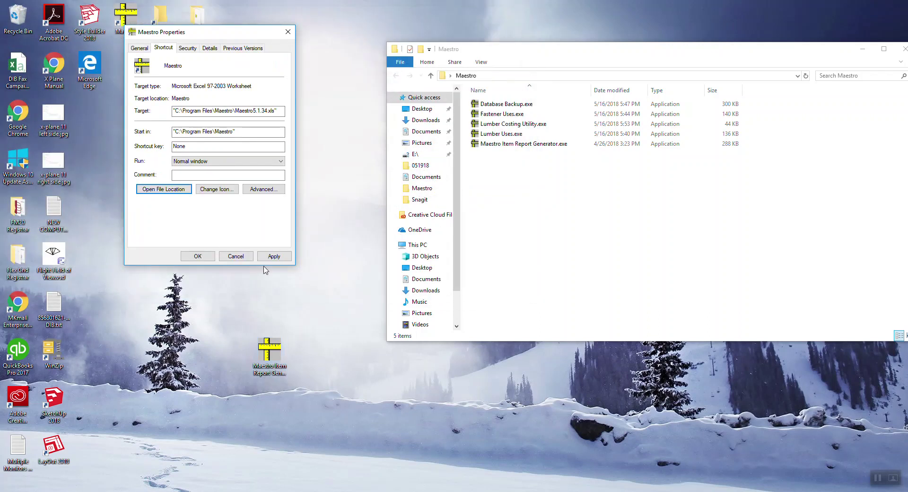
left_click(236, 256)
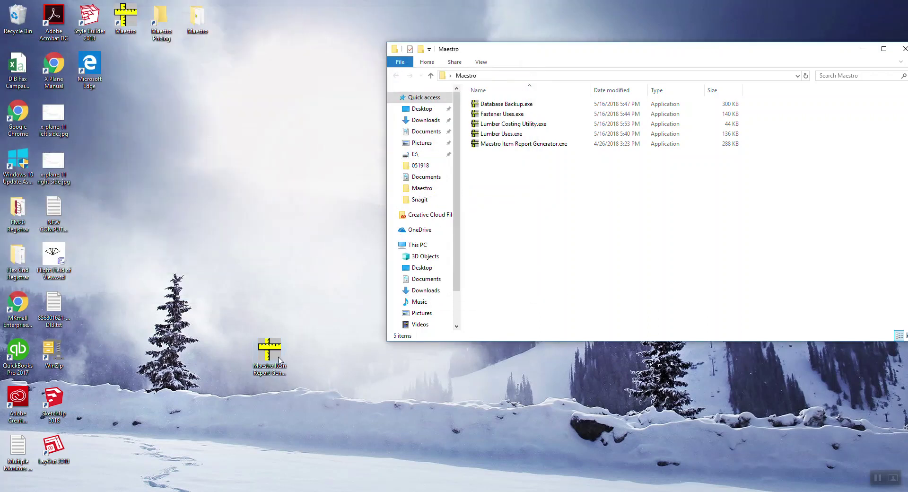
left_click_drag(279, 360, 270, 213)
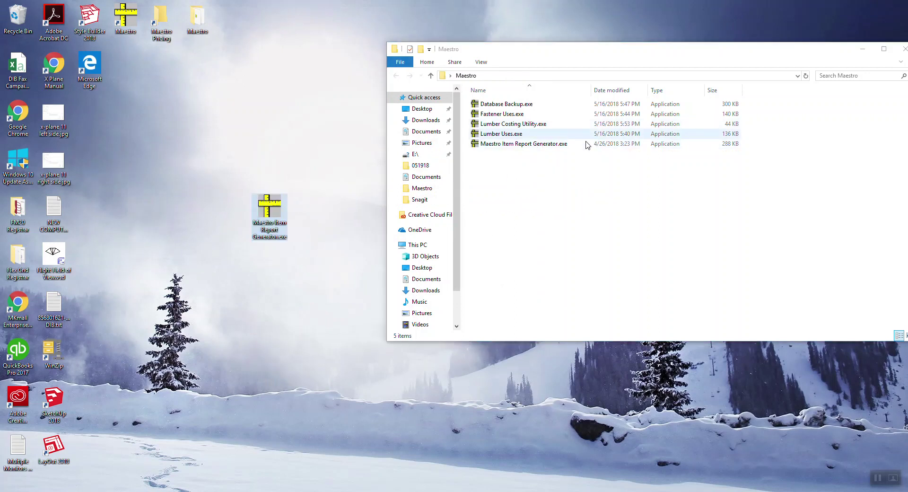
key("Delete")
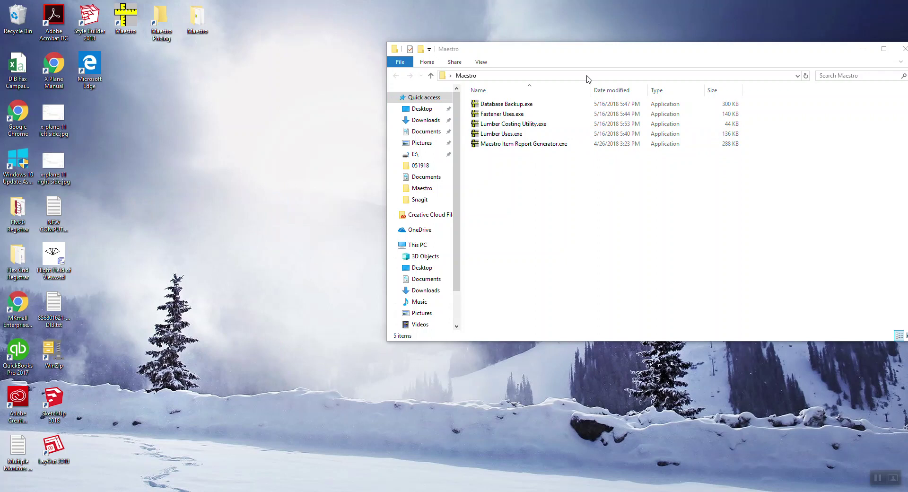
- Run Maestro Item Report Generator.exe and load the database C:\Symun\Clients\Master DB\dbMaterial.dll, keeping C:\Program Files\Maestro\ as the Maestro folder path
double_click(499, 146)
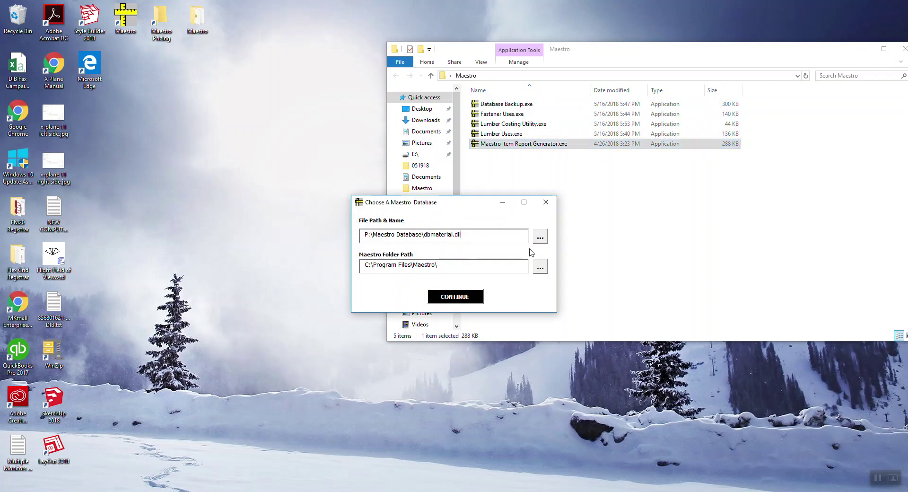
left_click(540, 238)
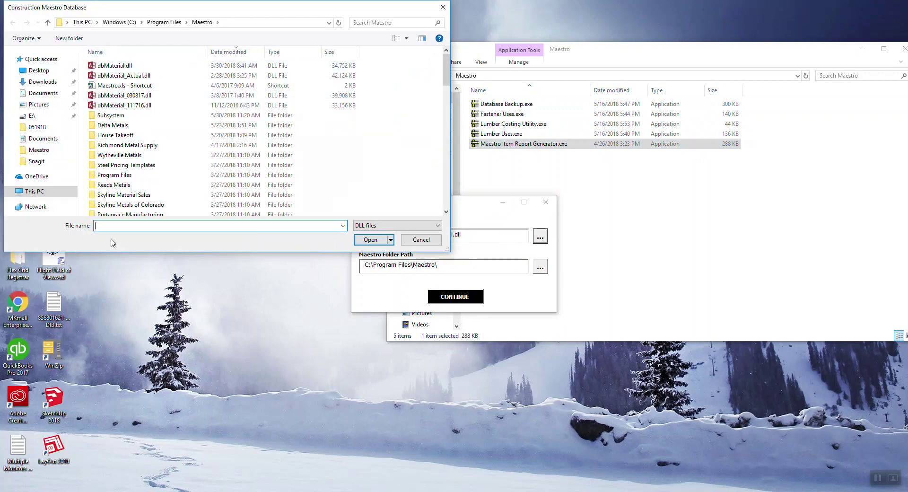
left_click(119, 22)
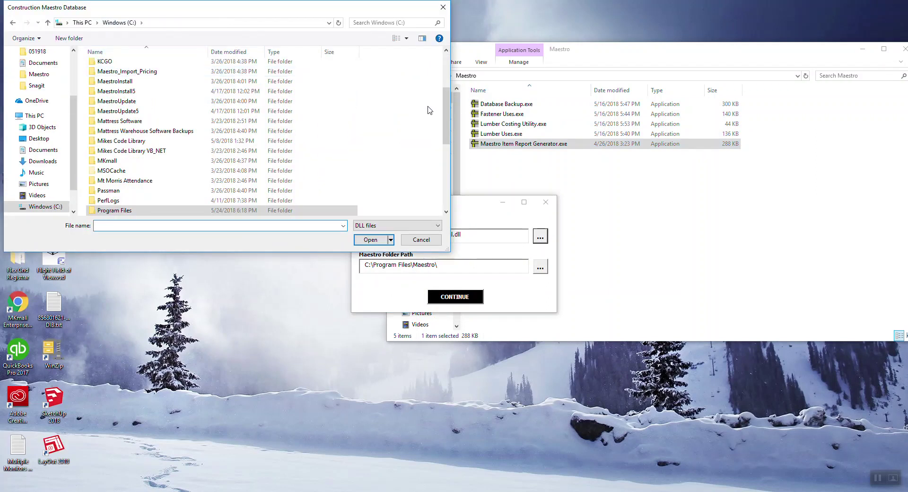
left_click_drag(444, 114, 440, 149)
scroll(440, 149, "down", 1)
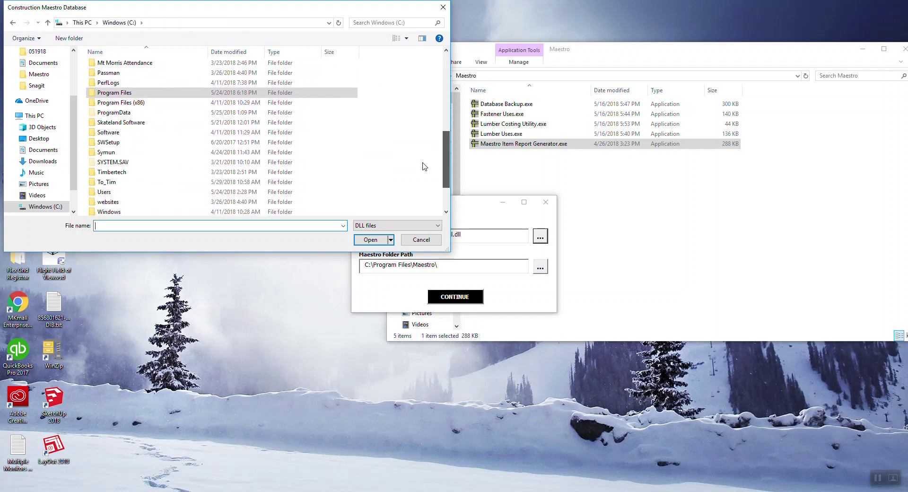
double_click(115, 157)
double_click(106, 65)
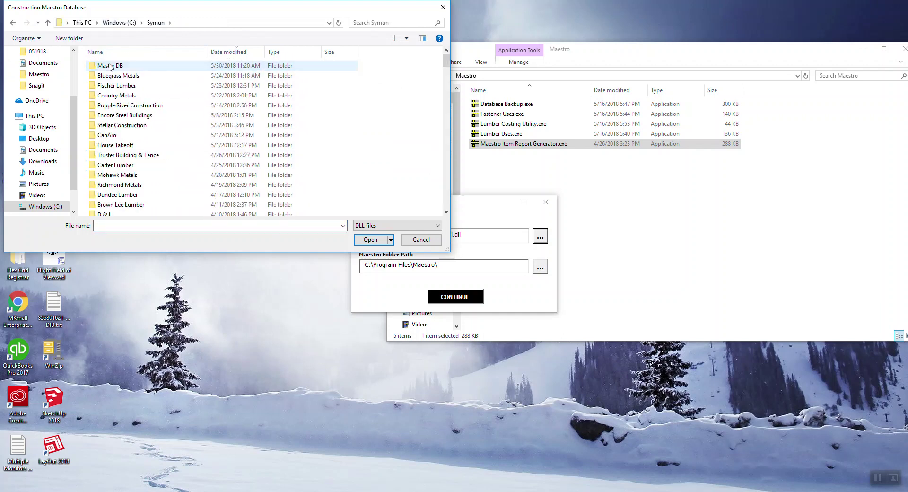
double_click(108, 66)
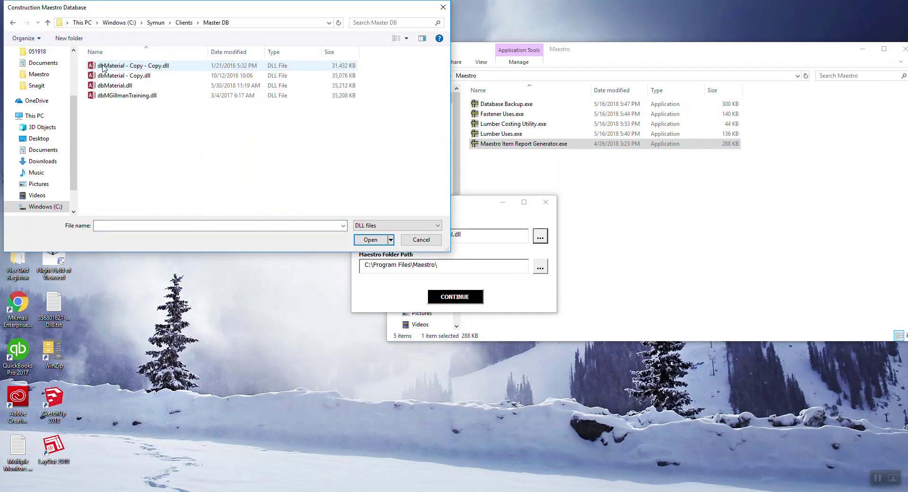
left_click(114, 86)
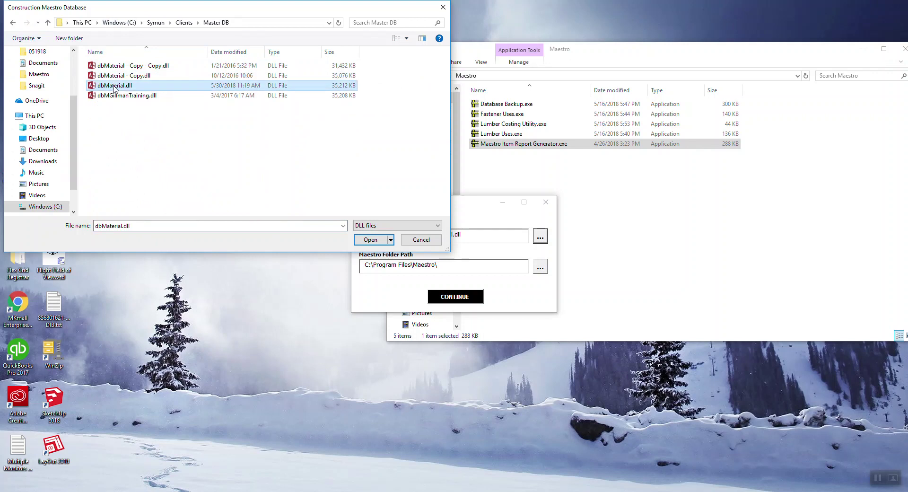
left_click(370, 239)
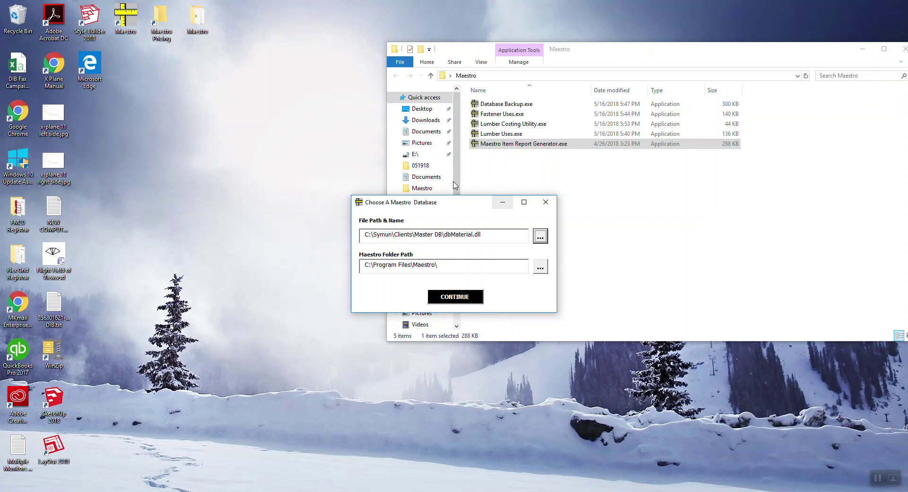
left_click(455, 300)
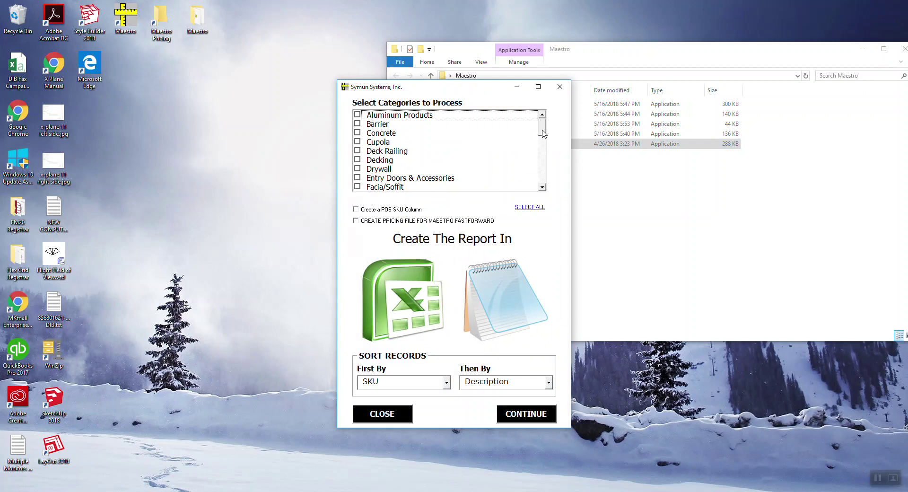
- Generate an Excel item report for the Lumber category, sorted by SKU and then Description, and maximize the resulting workbook
left_click_drag(542, 133, 543, 152)
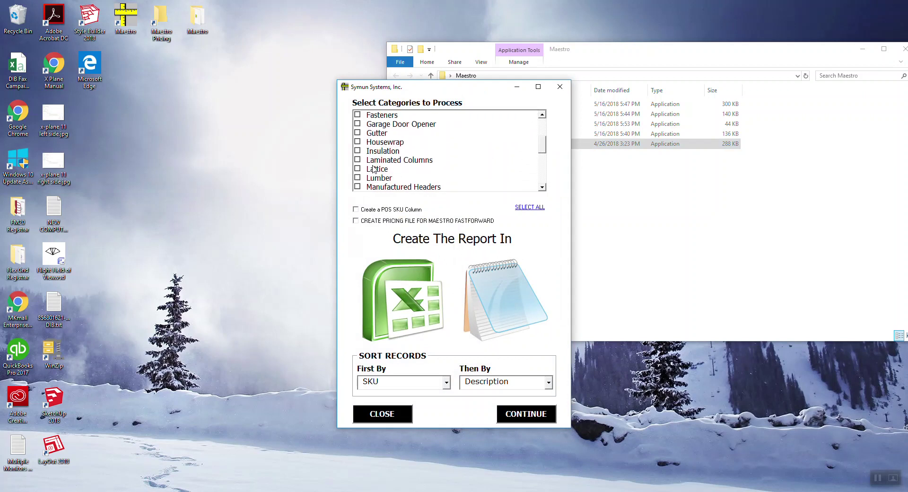
left_click(357, 178)
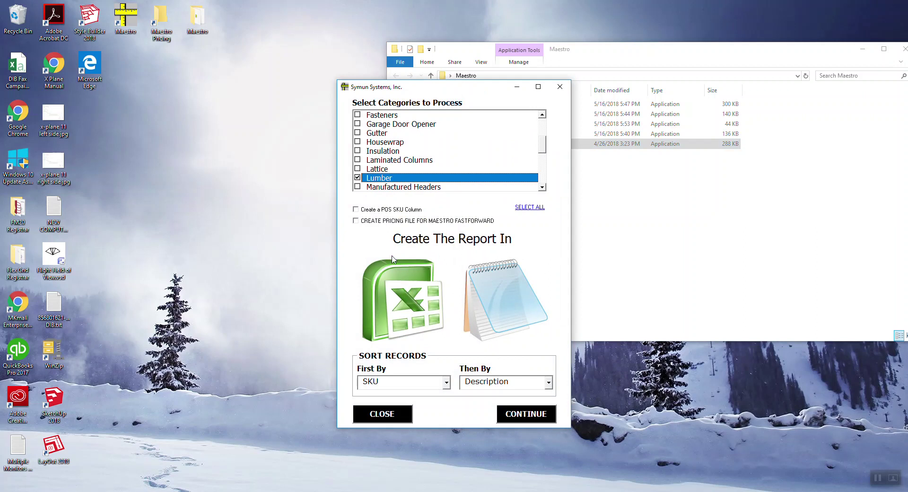
left_click(401, 285)
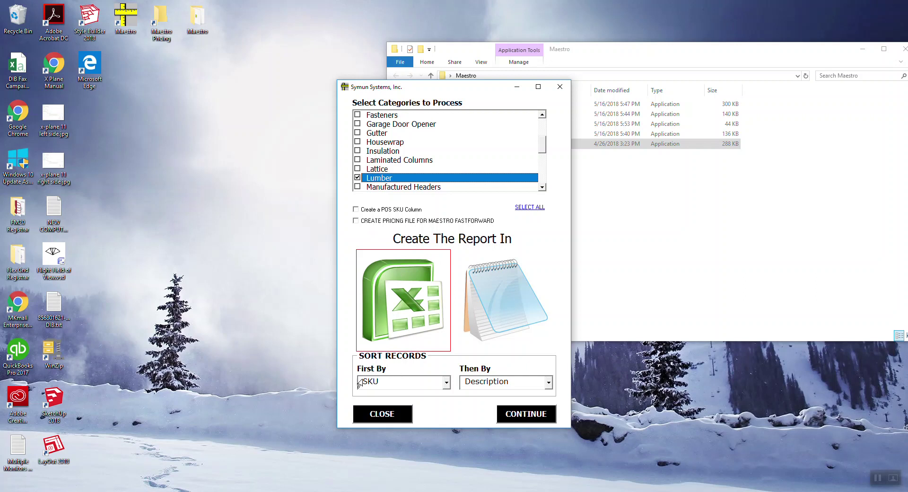
left_click(530, 417)
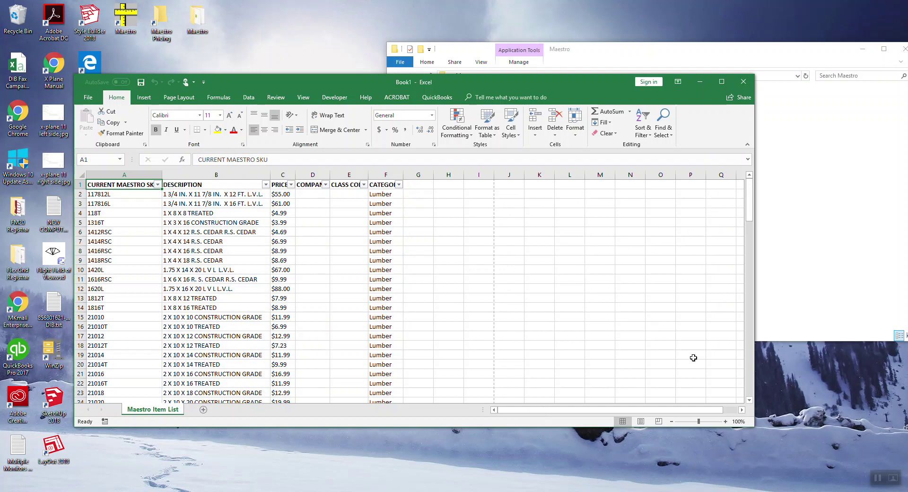
key("super+Up")
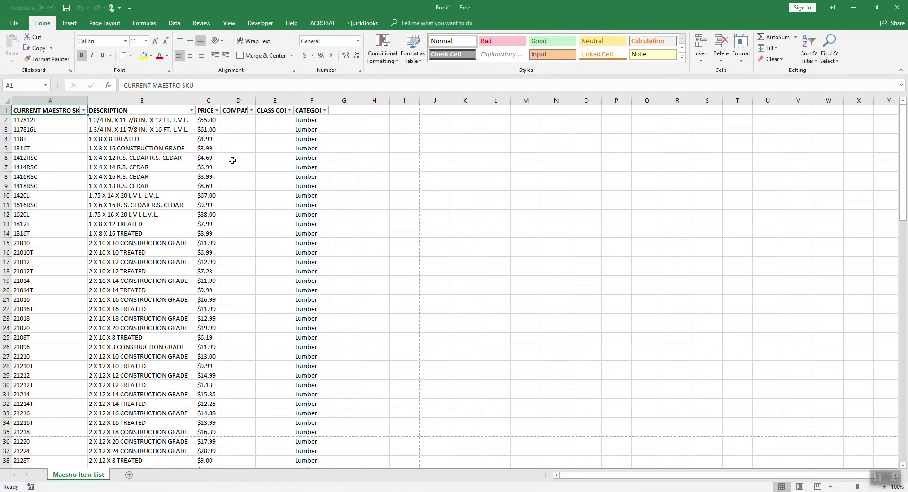
- Examine the Current Maestro SKU, Description and Price columns of the lumber item list, including the filter options in their headers
left_click(192, 111)
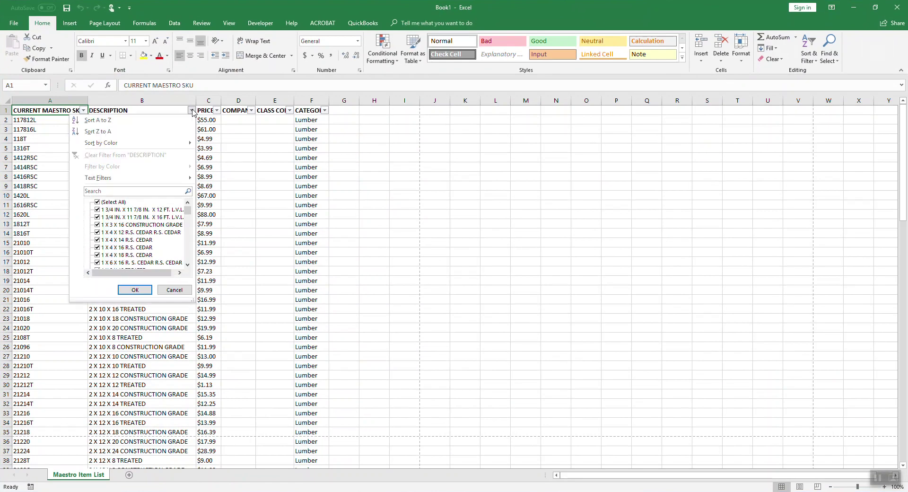
left_click(192, 111)
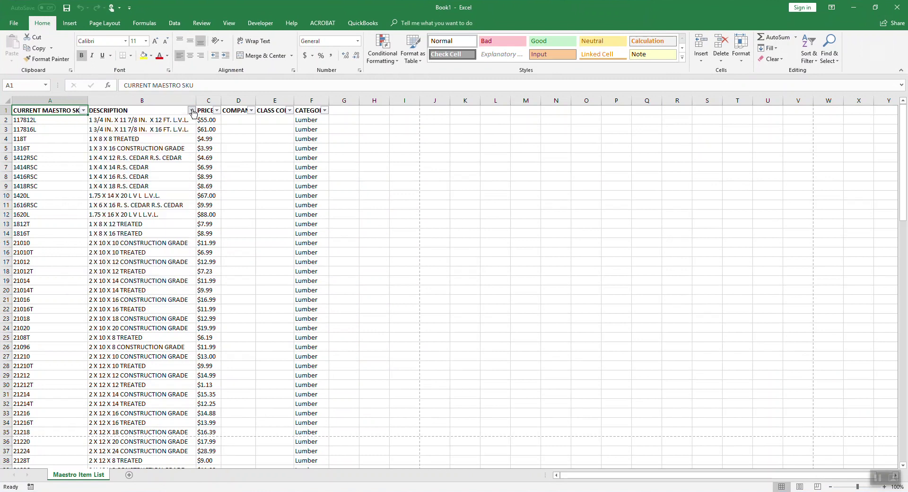
left_click(84, 111)
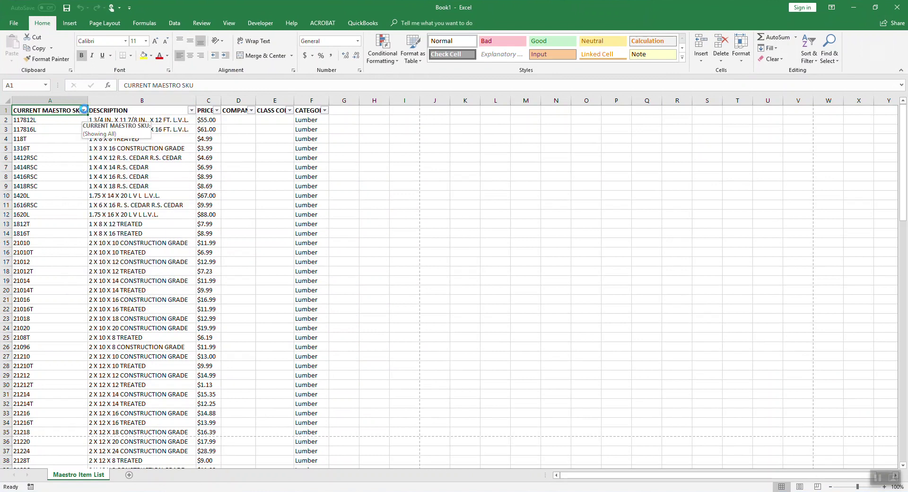
left_click(84, 111)
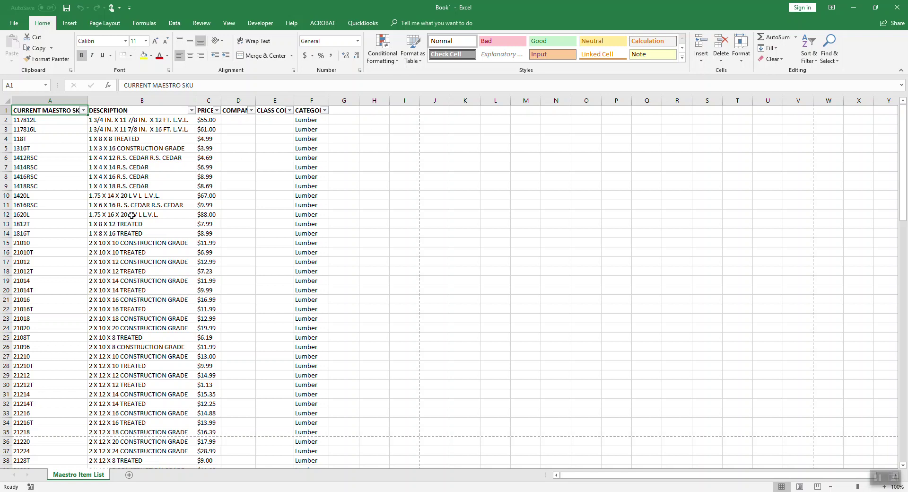
left_click(216, 123)
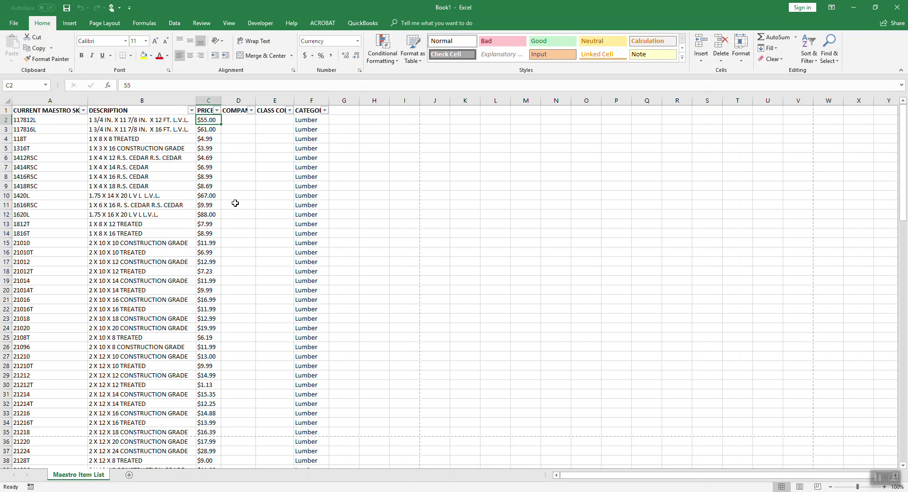
left_click(45, 121)
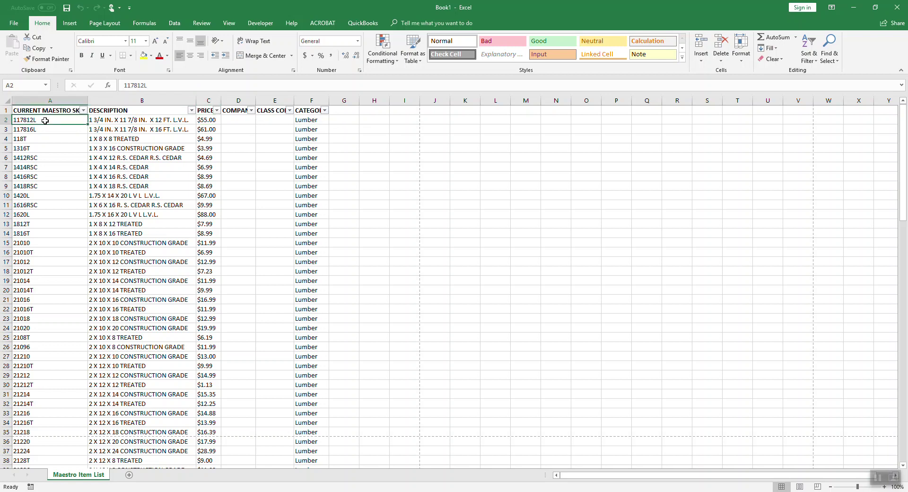
left_click(123, 115)
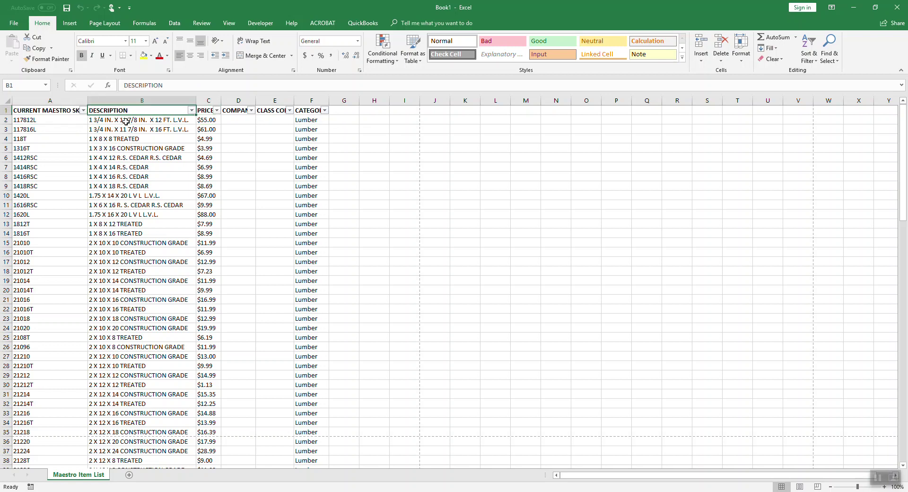
left_click(216, 110)
left_click(239, 140)
left_click(211, 138)
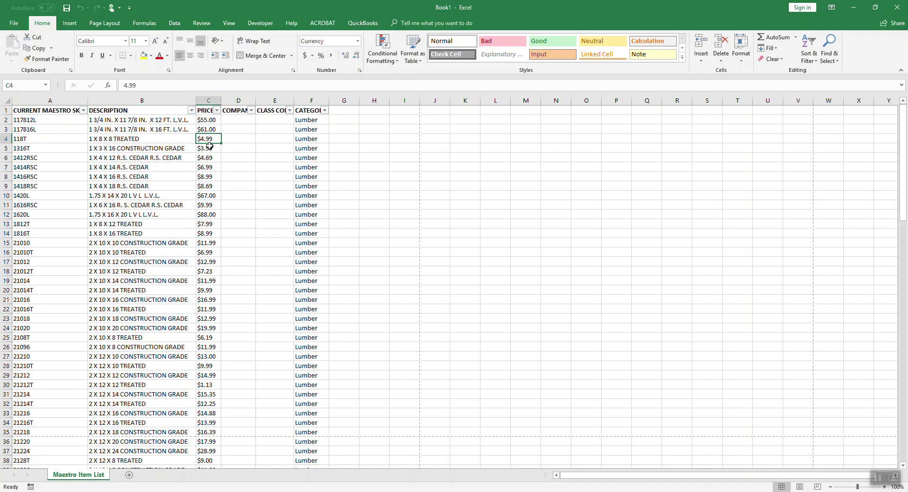
left_click(206, 156)
left_click(198, 177)
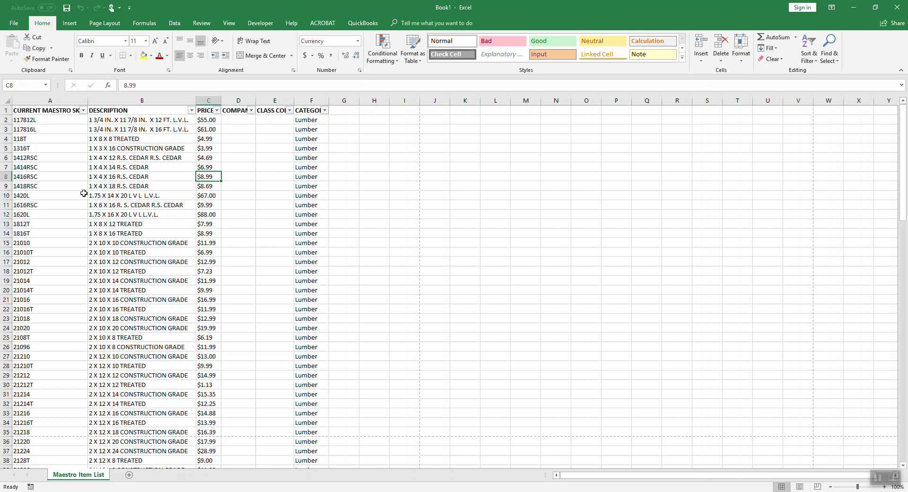
- Set the prices of item 117812L to 54, 1420L to 68, 1812T to 8.99 and 21016 to 15.55
left_click(209, 122)
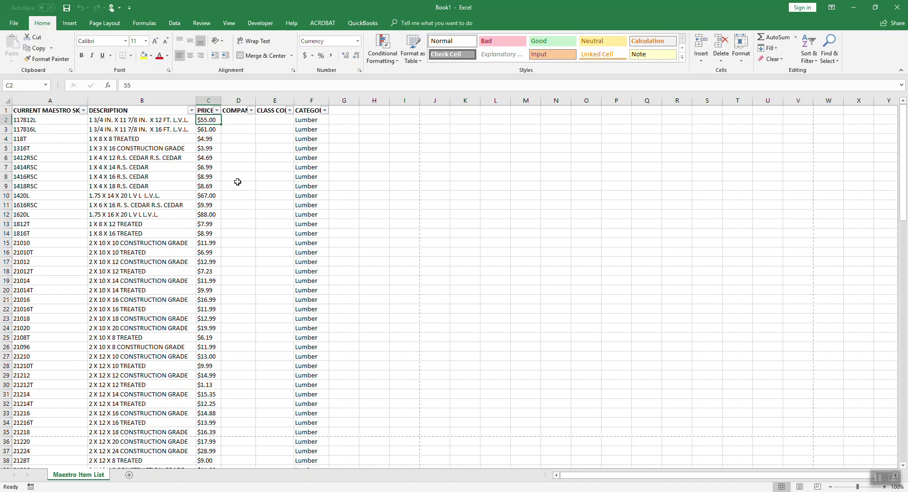
type("54")
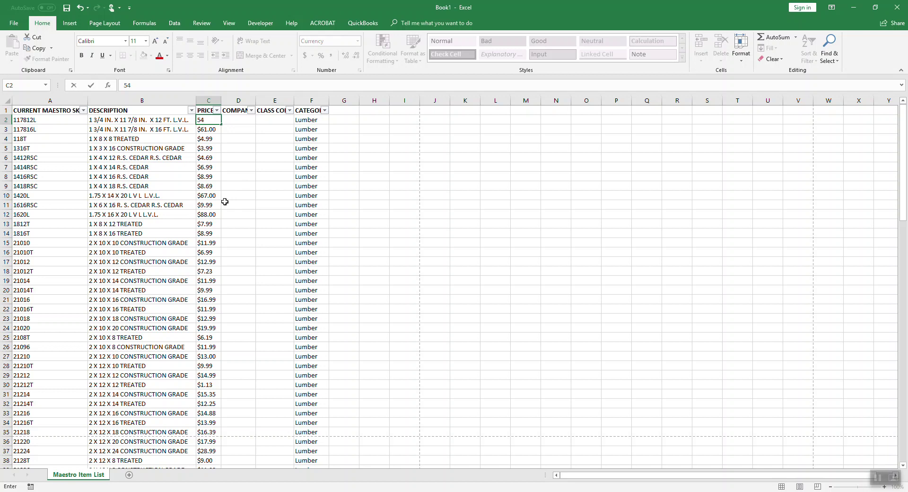
left_click(209, 197)
type("68")
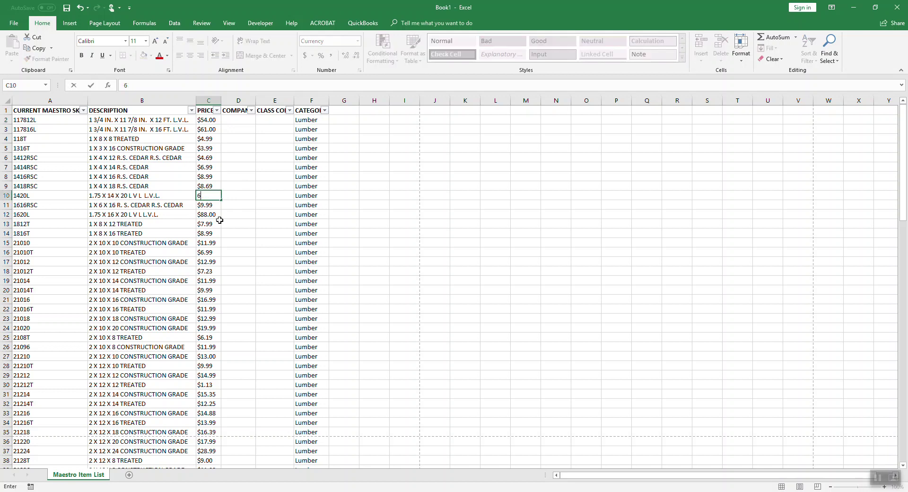
left_click(214, 224)
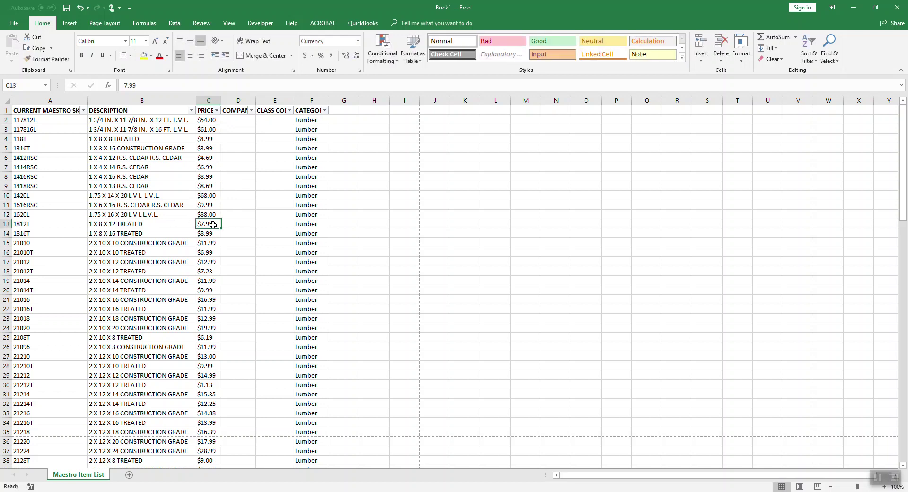
type("8.99")
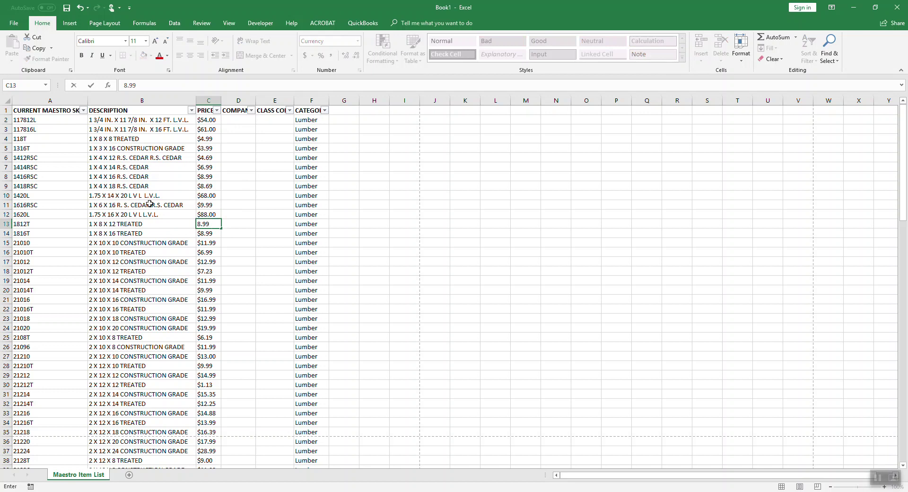
left_click(208, 300)
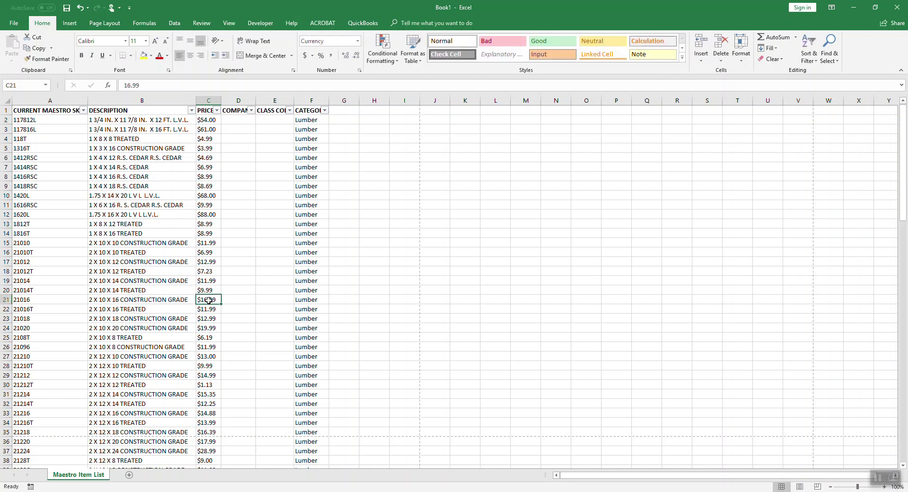
type("15.5")
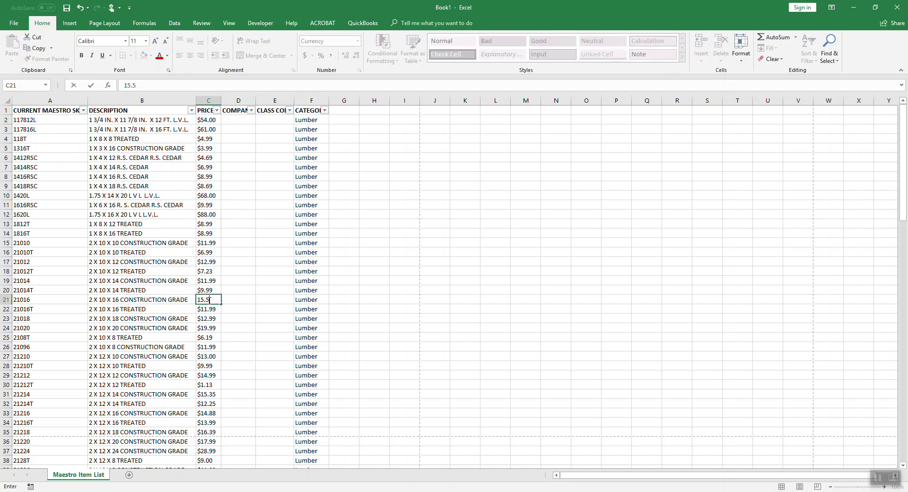
type("5")
left_click(239, 345)
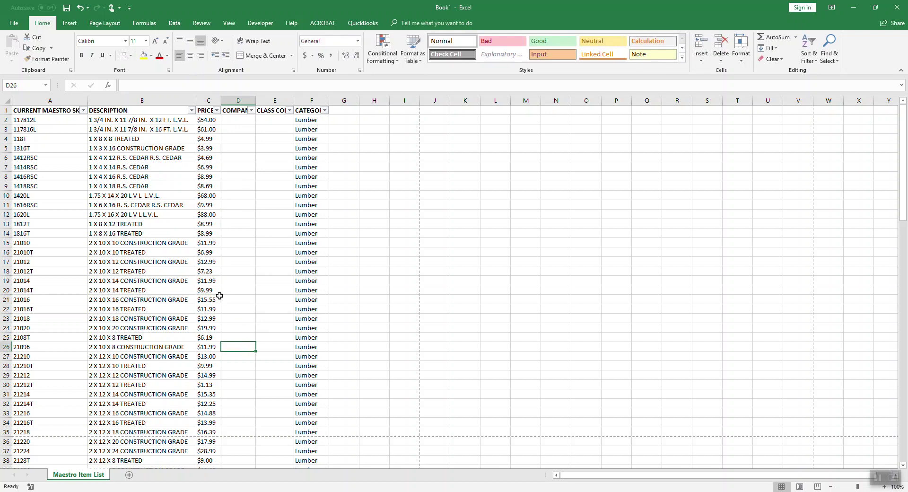
- Save the workbook to the Desktop as a Text (Tab delimited) file named Lumber Pricing 053018, and close Excel
left_click(14, 24)
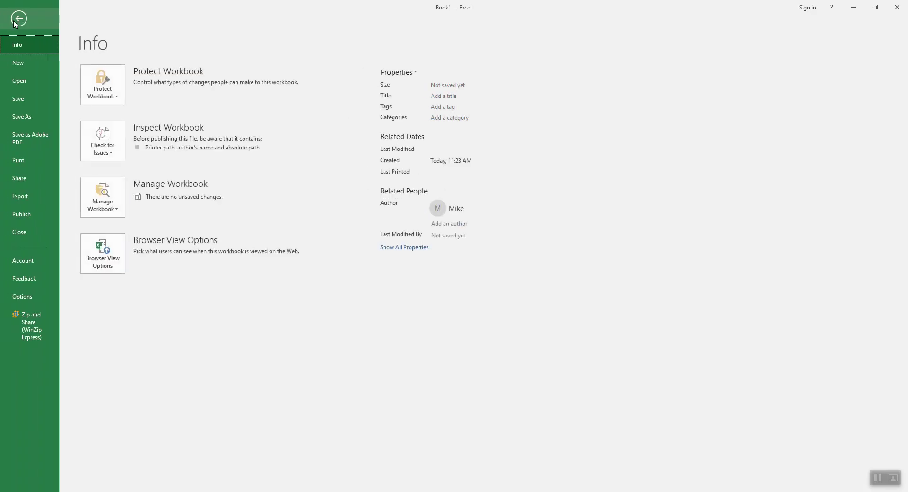
left_click(13, 109)
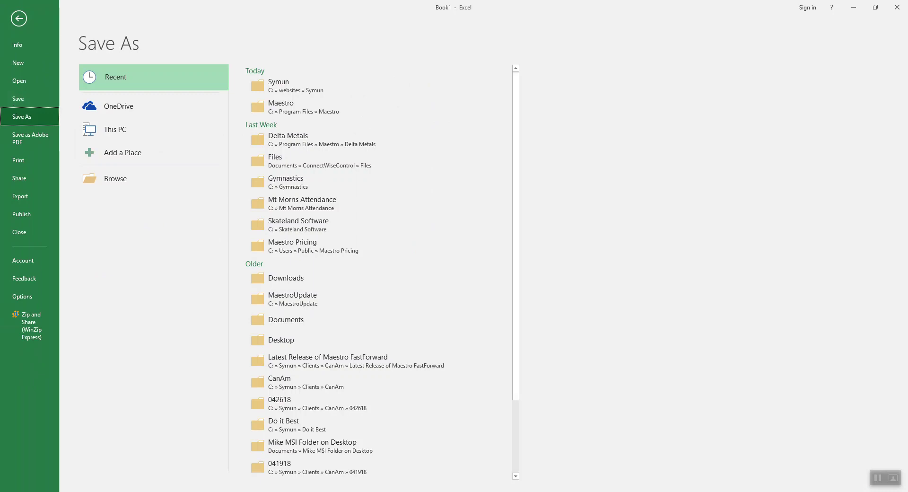
left_click(117, 184)
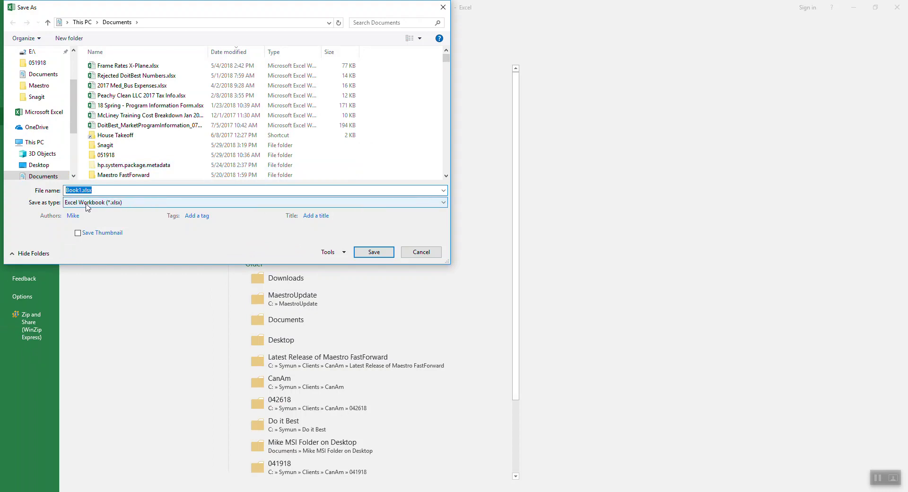
left_click(444, 203)
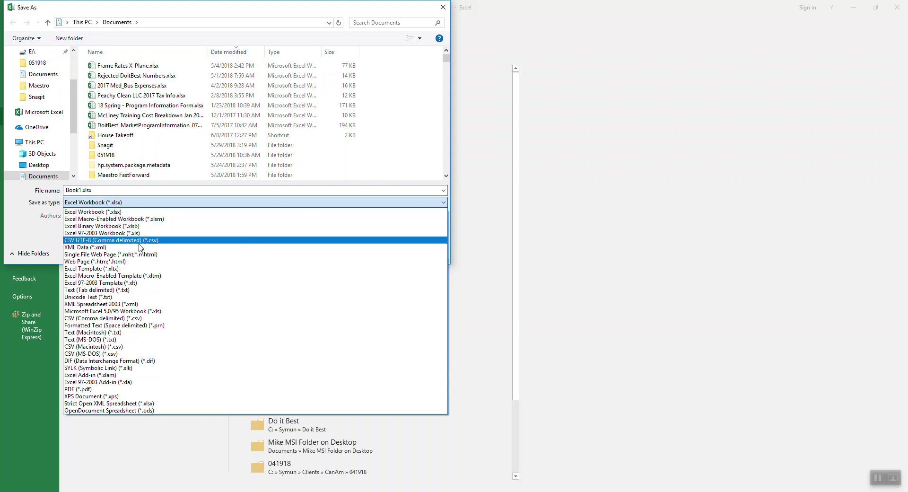
left_click(97, 290)
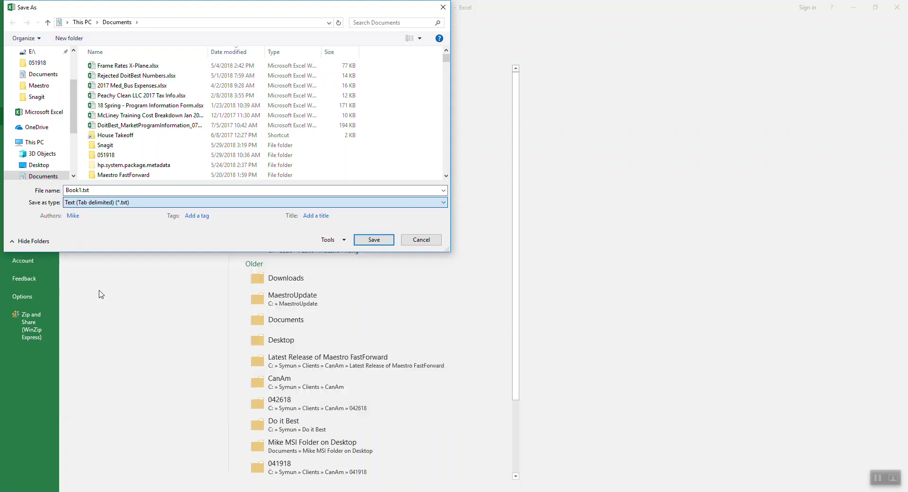
left_click(101, 190)
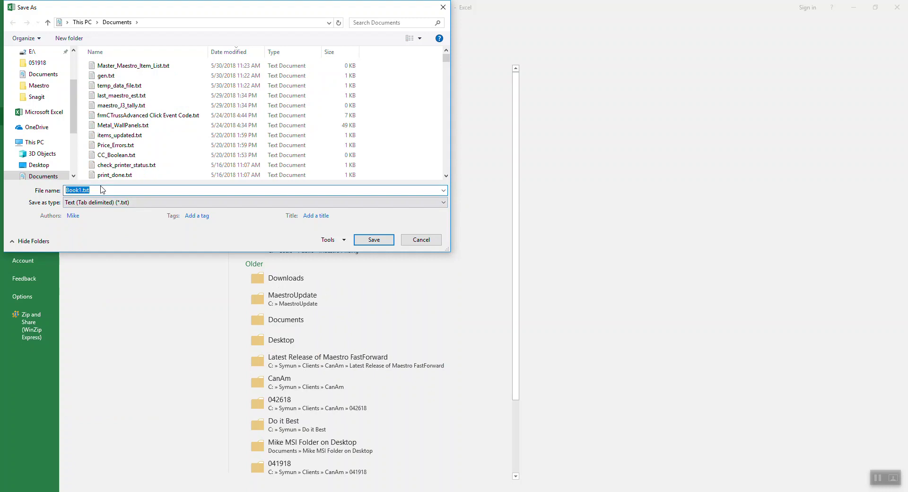
type("Lumber Pricing 053018")
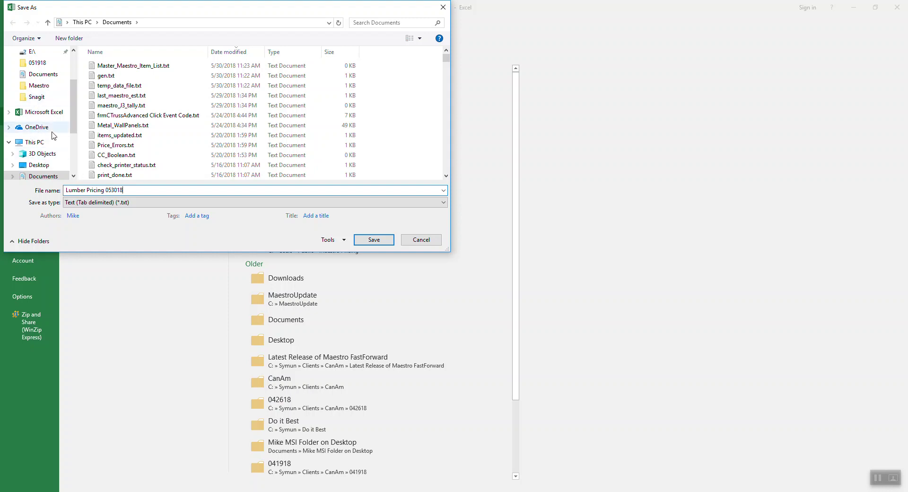
scroll(45, 130, "down", 2)
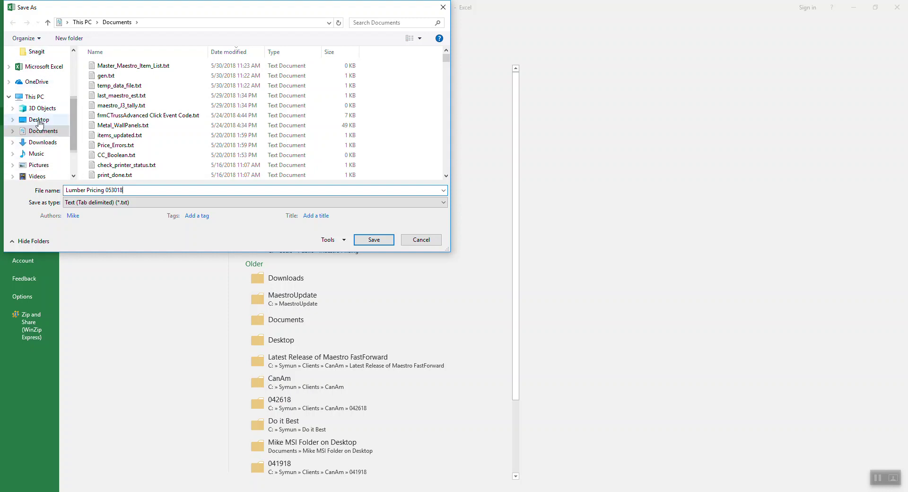
left_click(39, 121)
left_click(374, 240)
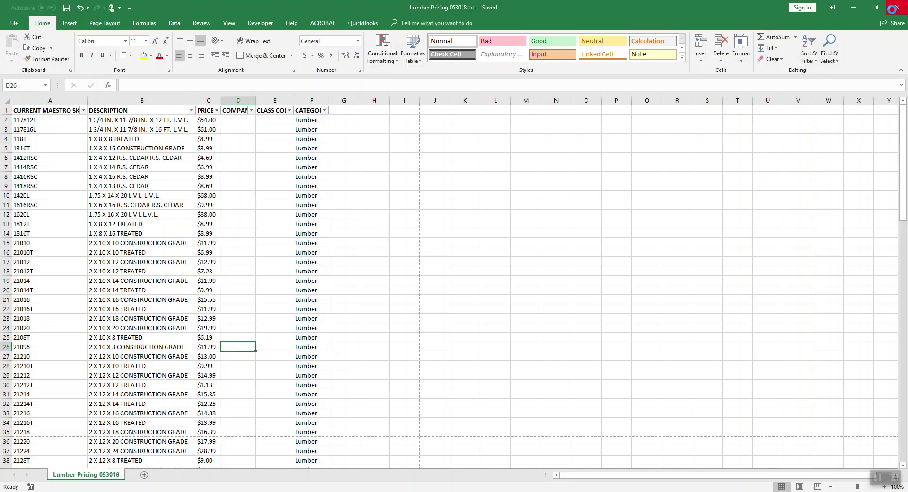
left_click(898, 7)
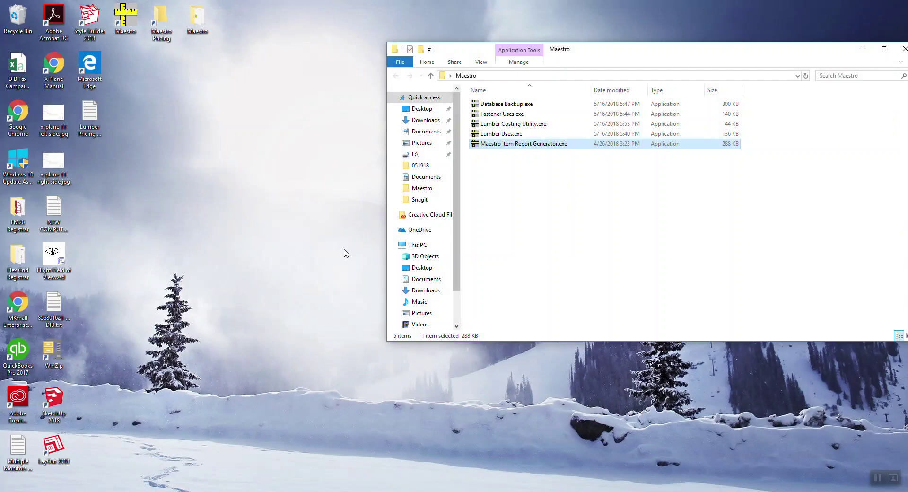
- View the saved Lumber Pricing text file in Notepad, and close it along with the Maestro folder window
double_click(91, 112)
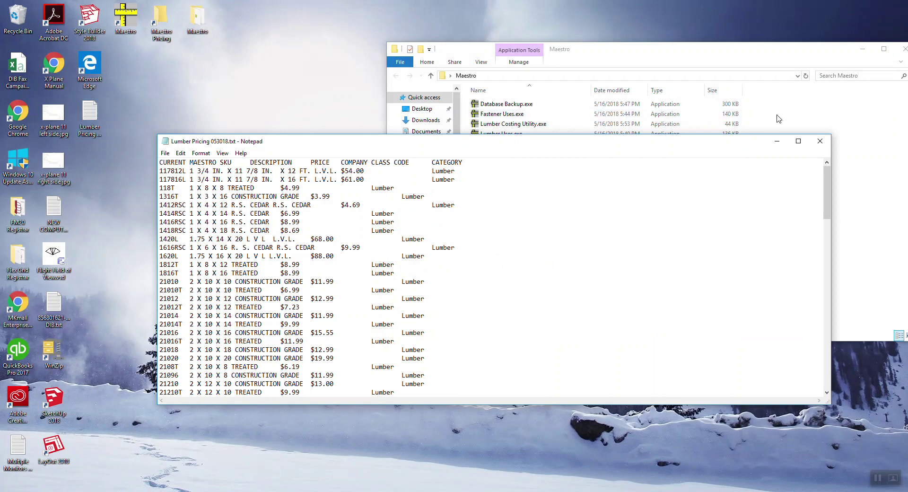
left_click(819, 141)
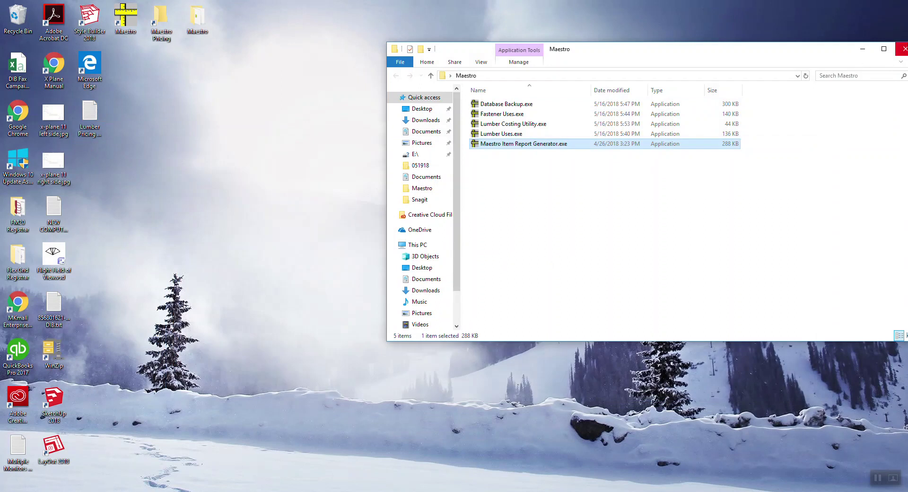
left_click(902, 49)
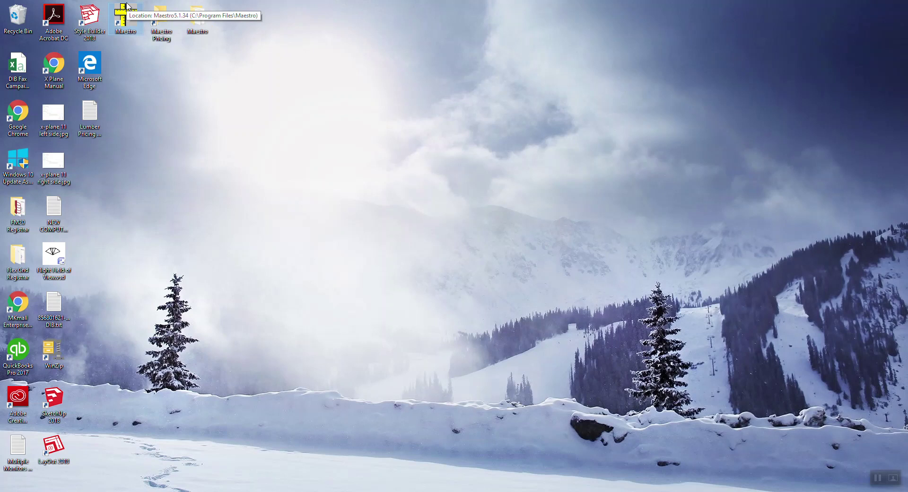
- Launch Construction Maestro and start a pricing import from its product setup
double_click(125, 14)
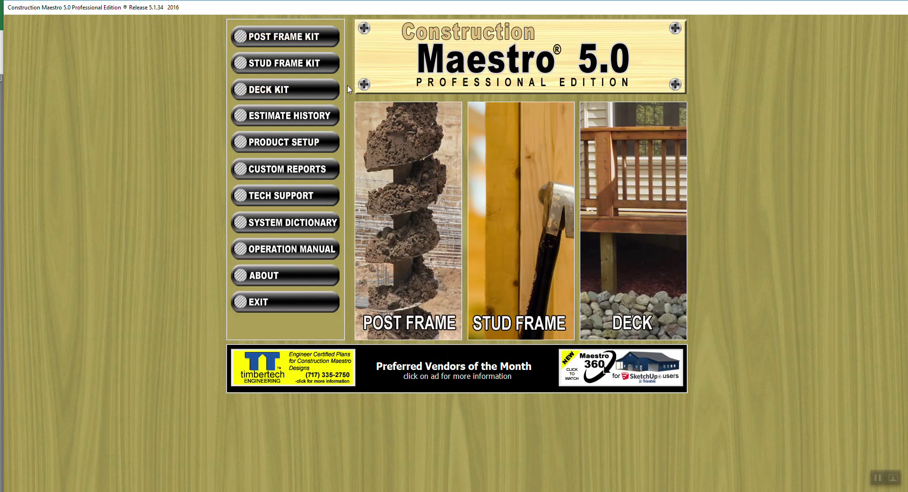
left_click(293, 142)
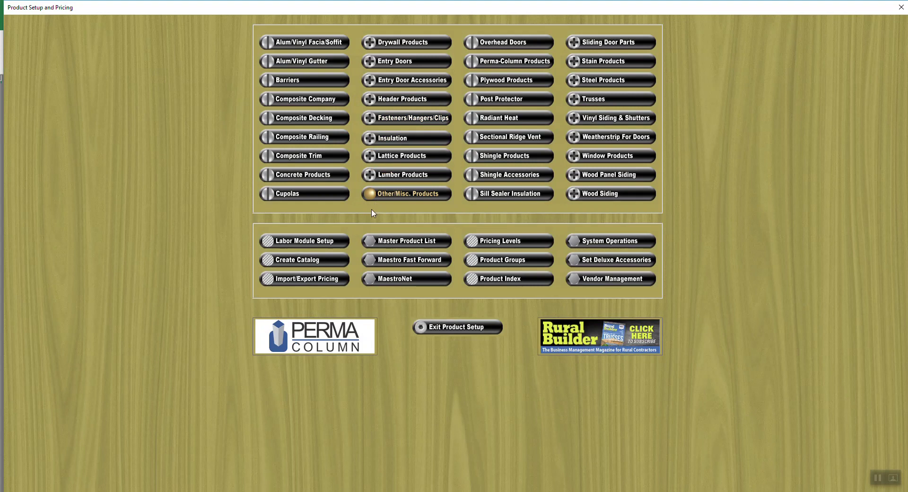
left_click(320, 282)
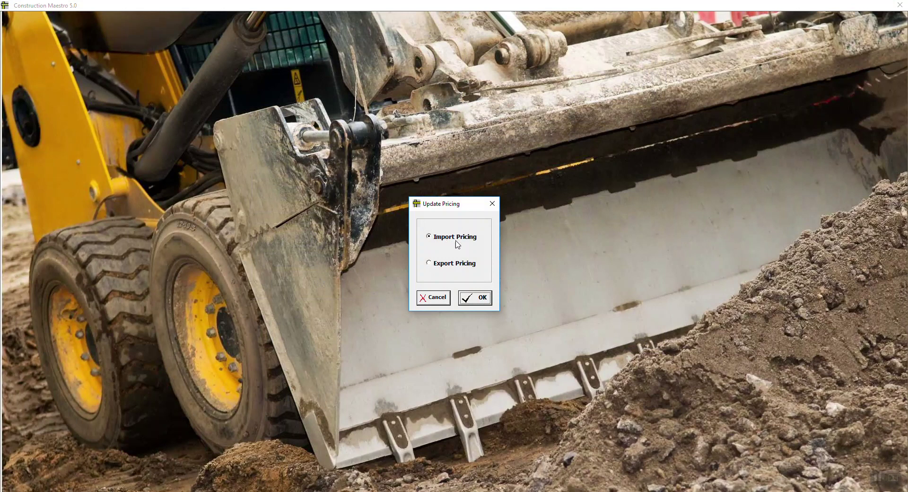
left_click(482, 300)
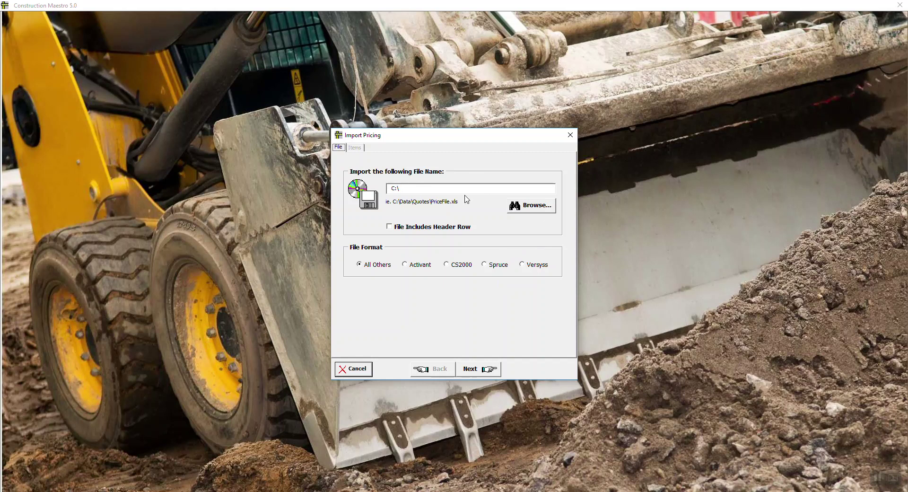
- Select Lumber Pricing 053018.txt on the Desktop as the import file, mark it as including a header row, and continue to its items
left_click(530, 205)
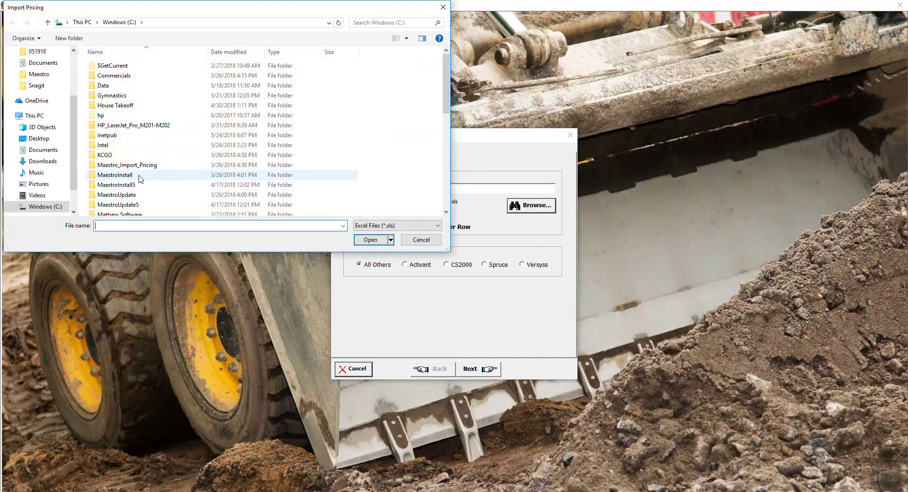
left_click(40, 139)
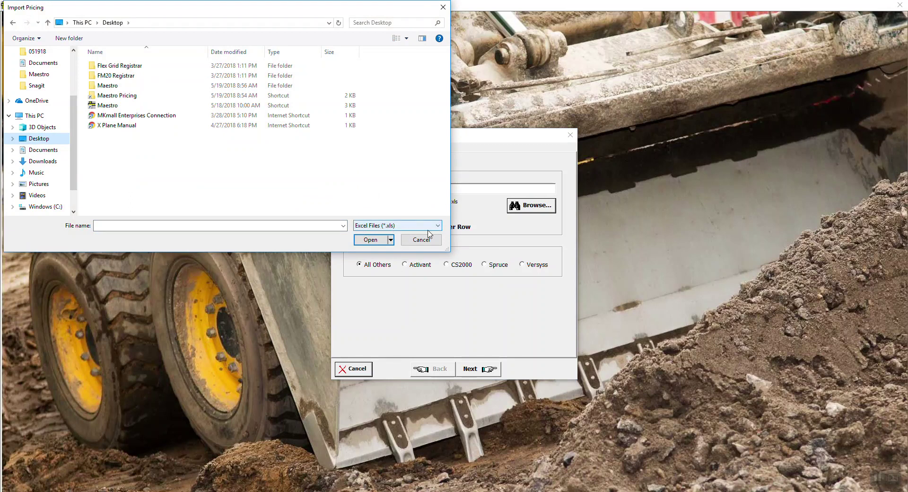
left_click(439, 226)
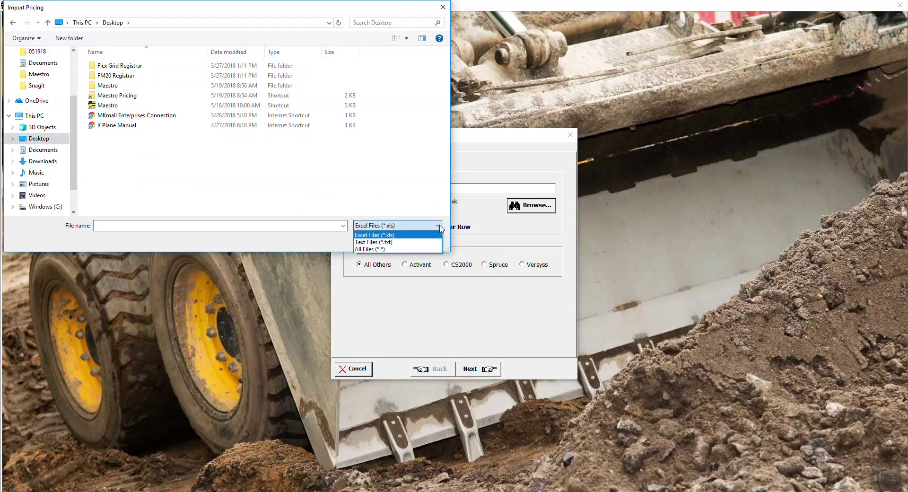
left_click(384, 243)
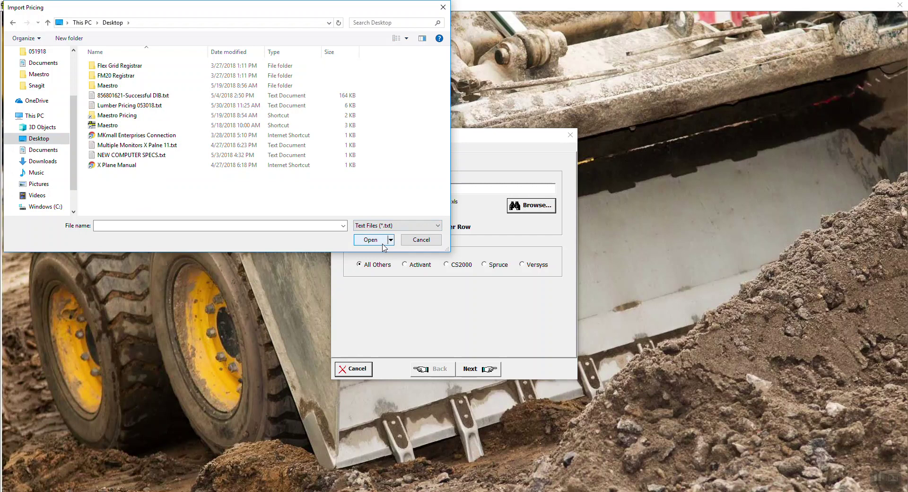
left_click(145, 106)
left_click(371, 240)
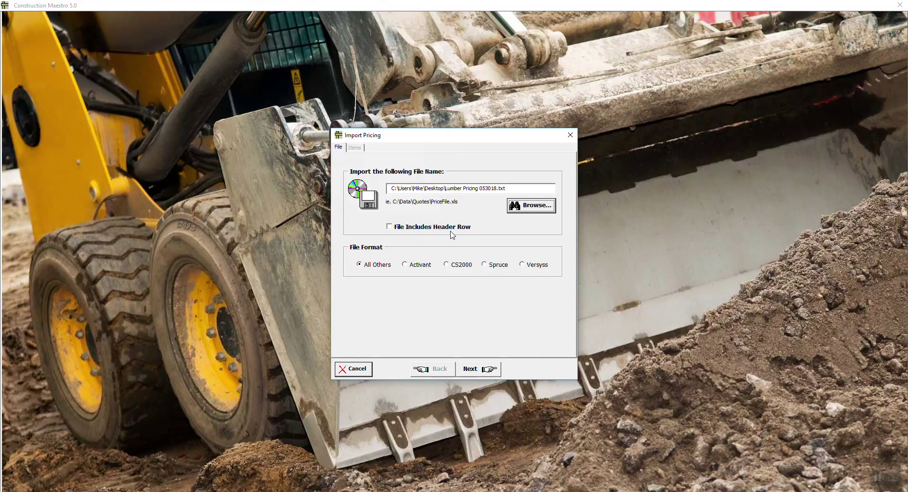
left_click(390, 228)
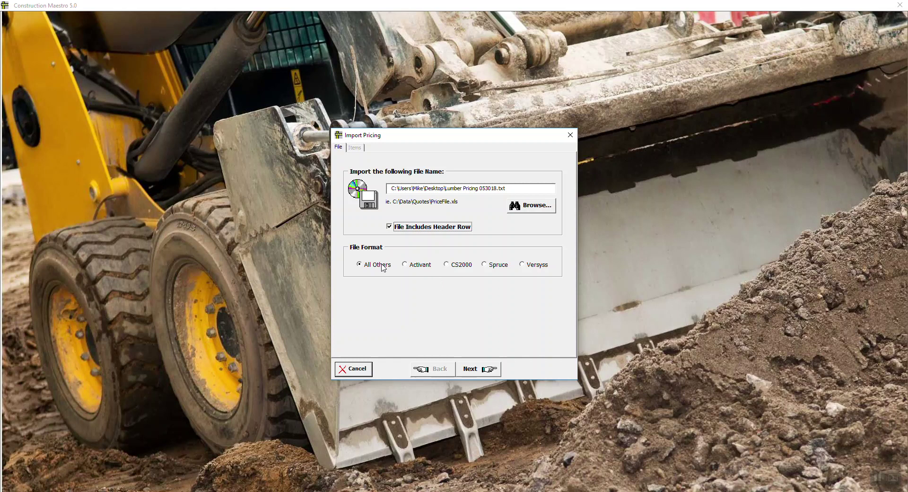
left_click(485, 370)
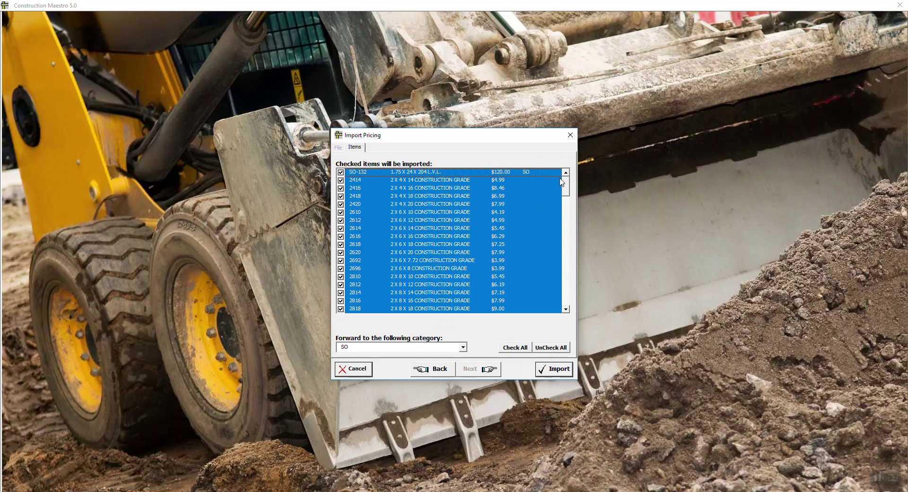
- Review the checked lumber items, import their pricing, and close the import results
left_click_drag(561, 180, 588, 259)
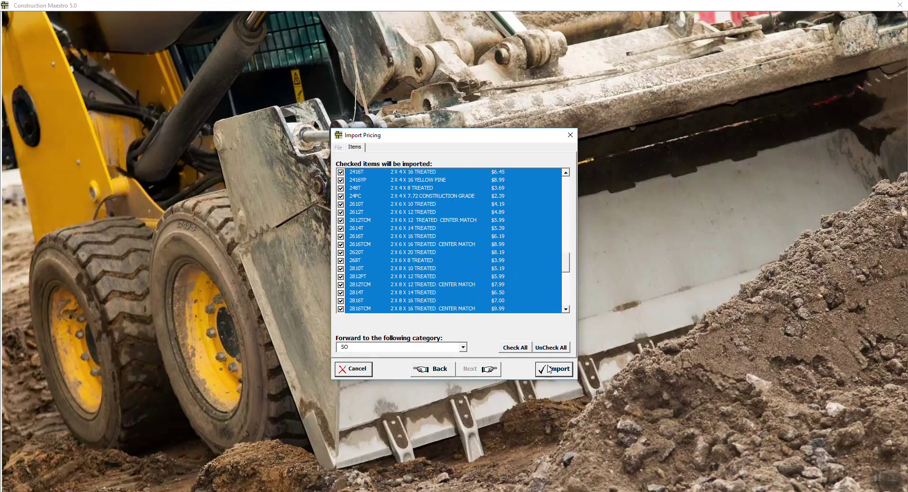
left_click(551, 369)
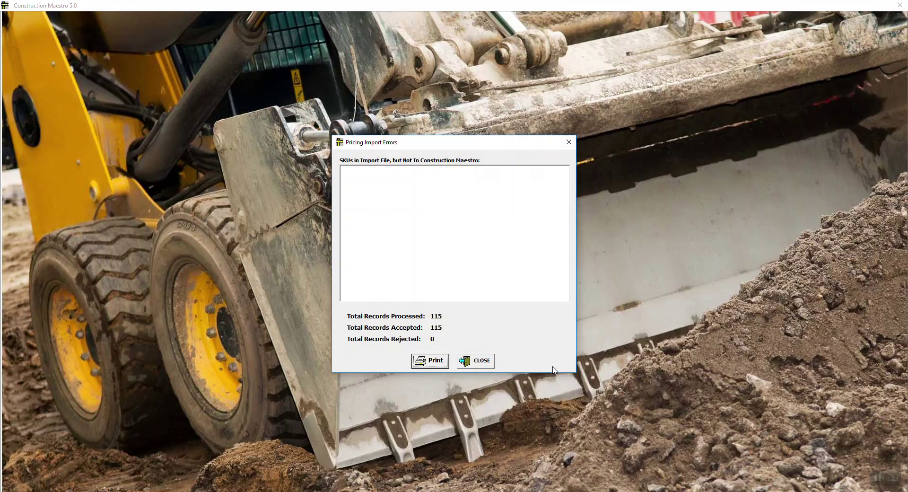
left_click(479, 364)
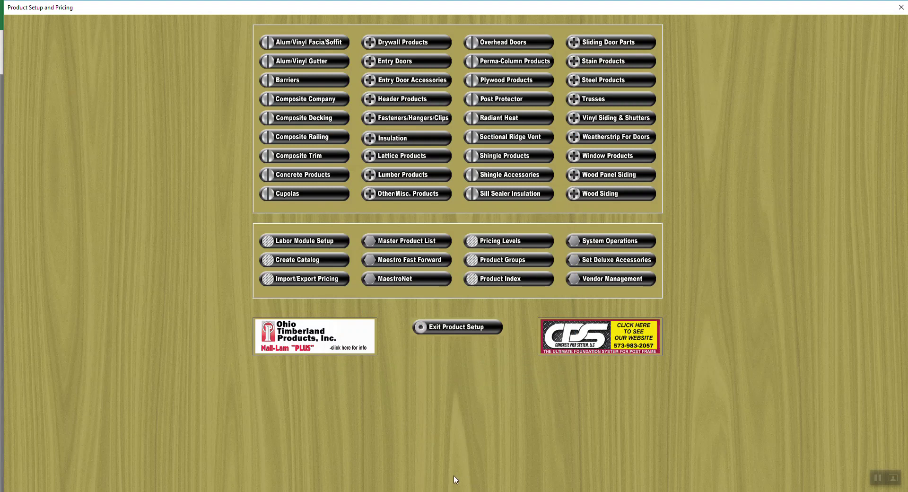
left_click(782, 491)
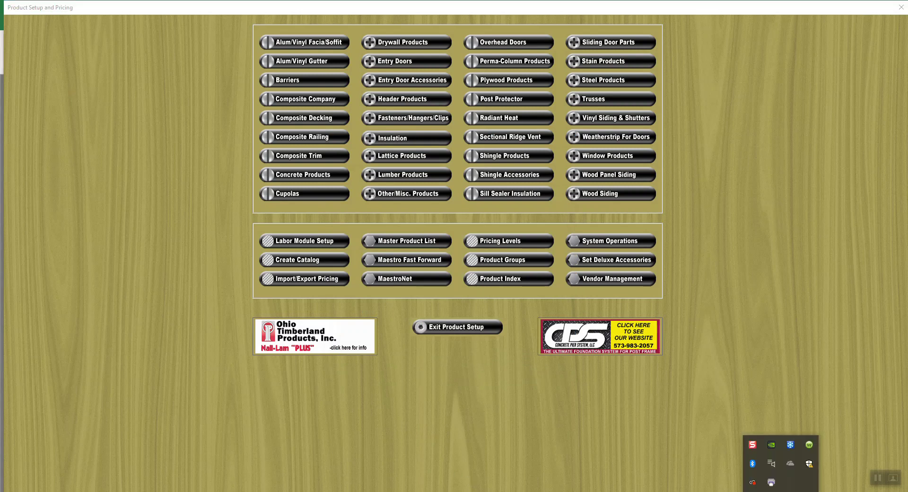